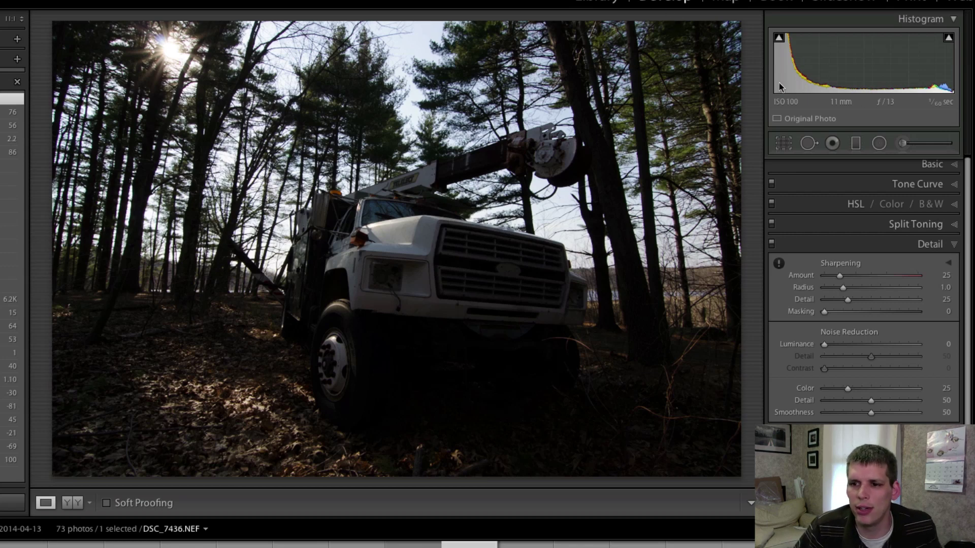
# Try a brighter Exposure in the Basic panel, then reset it back to 0.
pyautogui.click(909, 165)
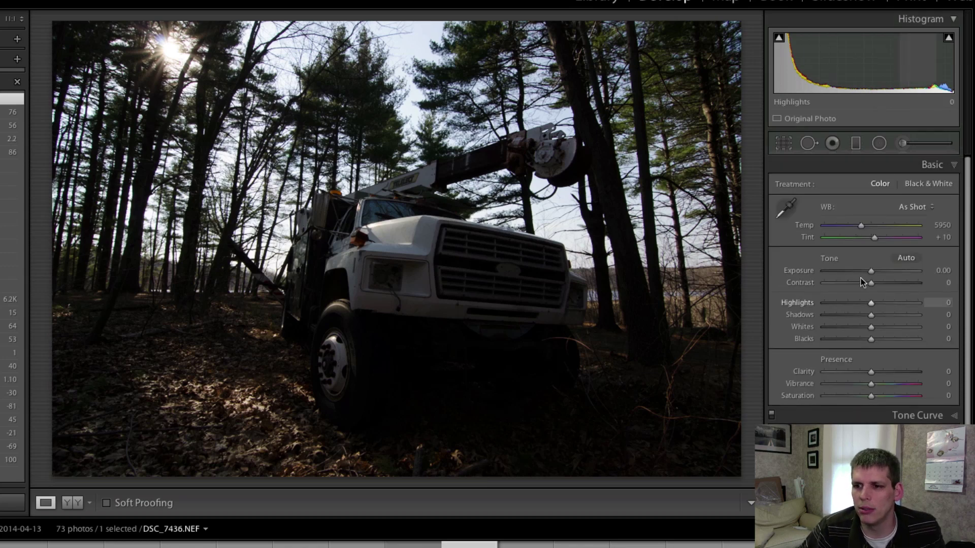
pyautogui.moveTo(871, 270)
pyautogui.mouseDown()
pyautogui.moveTo(881, 272)
pyautogui.moveTo(872, 272)
pyautogui.mouseUp()
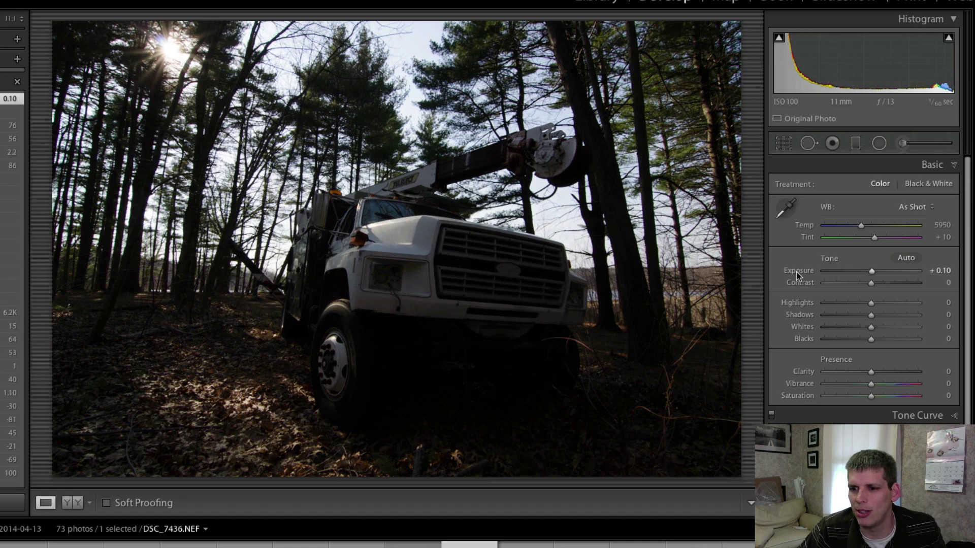
pyautogui.doubleClick(796, 270)
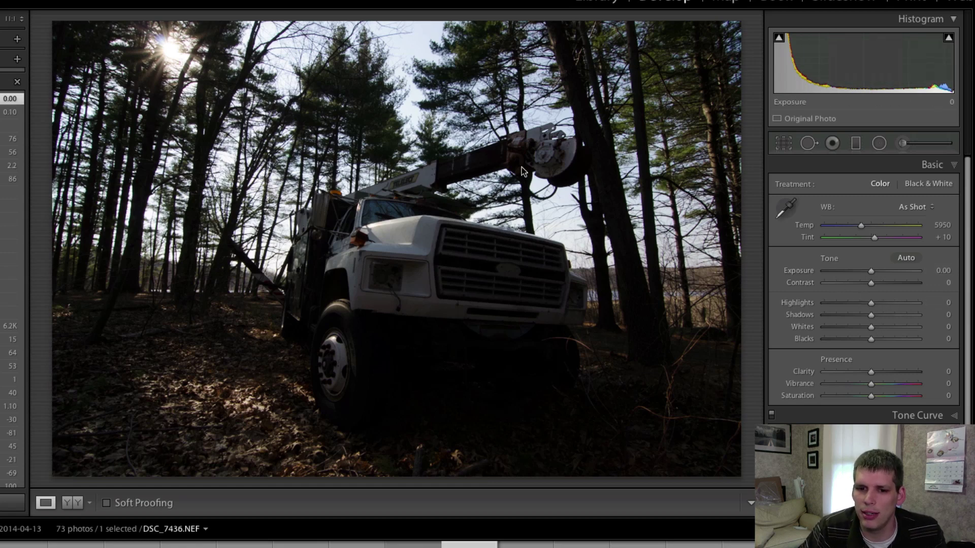
# Flip between neighbouring truck photos such as DSC_7437 and settle on DSC_7434.
pyautogui.press('Right')
pyautogui.press('Left')
pyautogui.press('Right')
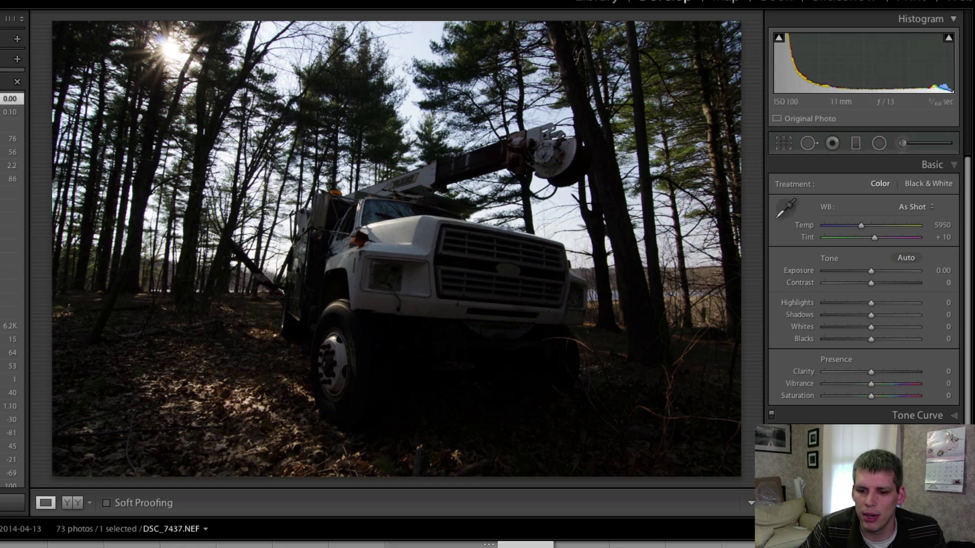
pyautogui.press('Left')
pyautogui.press('Left')
pyautogui.press('Left')
pyautogui.press('Left')
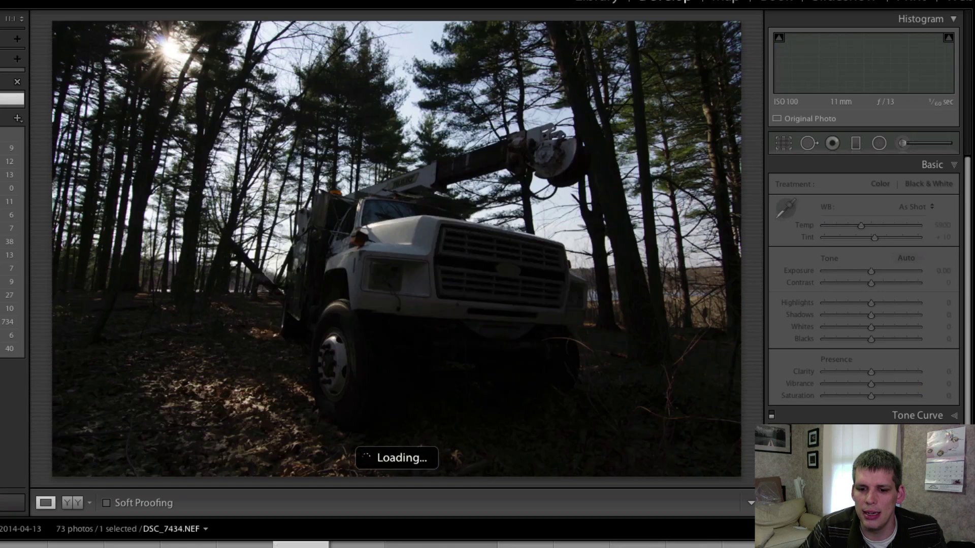
pyautogui.press('Right')
pyautogui.press('Right')
pyautogui.press('Right')
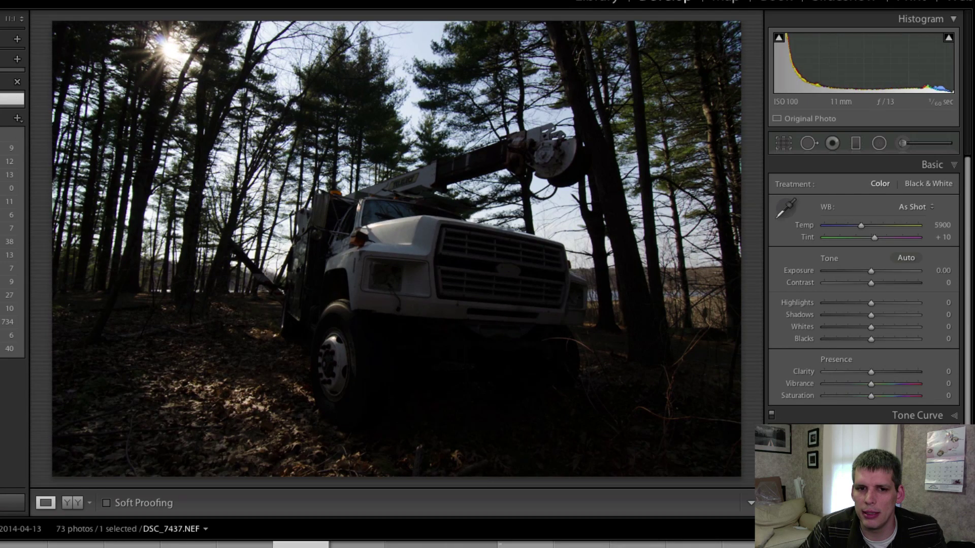
pyautogui.press('Left')
pyautogui.press('Left')
pyautogui.press('Left')
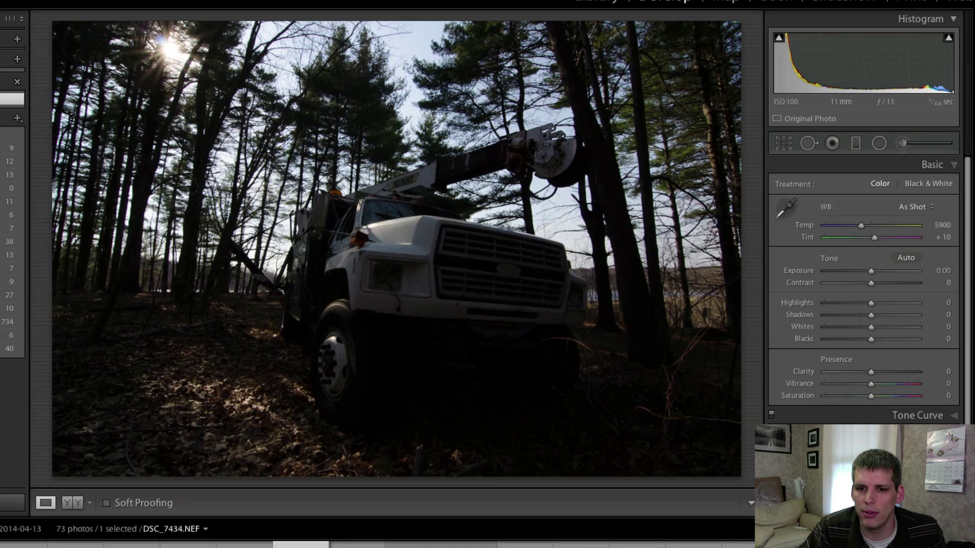
pyautogui.press('Right')
pyautogui.press('Left')
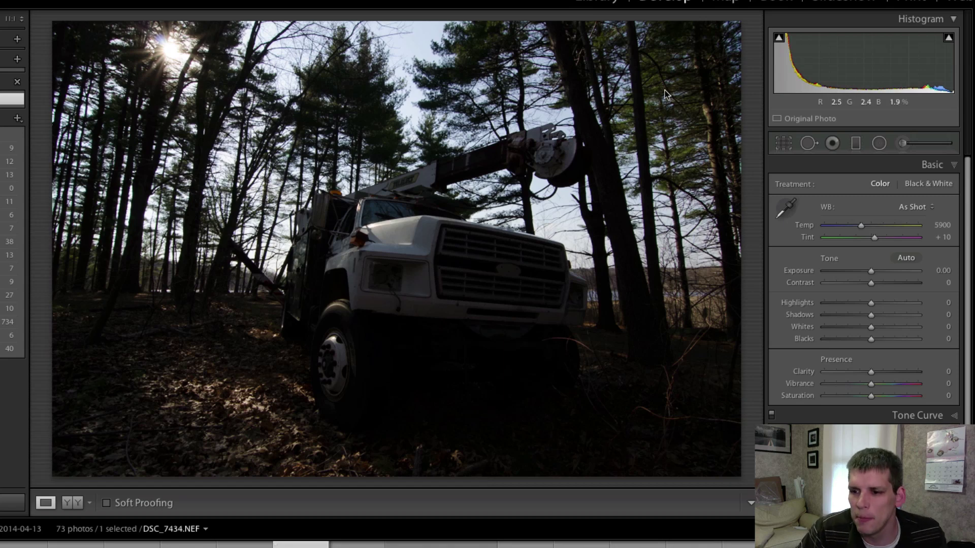
# Drag Highlights to −74, Shadows to +74, Whites to +41 and Blacks to −43.
pyautogui.moveTo(871, 304); pyautogui.dragTo(836, 305)
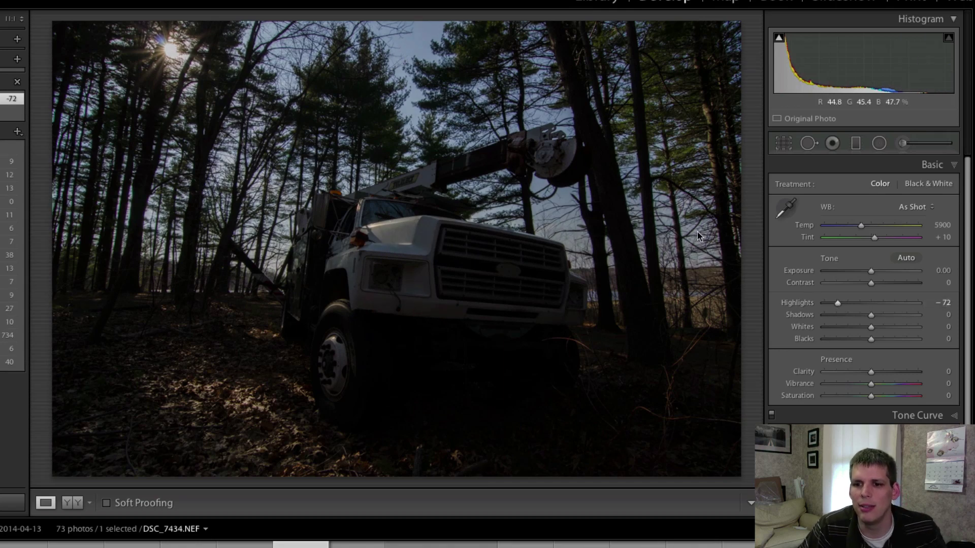
pyautogui.moveTo(871, 315); pyautogui.dragTo(906, 323)
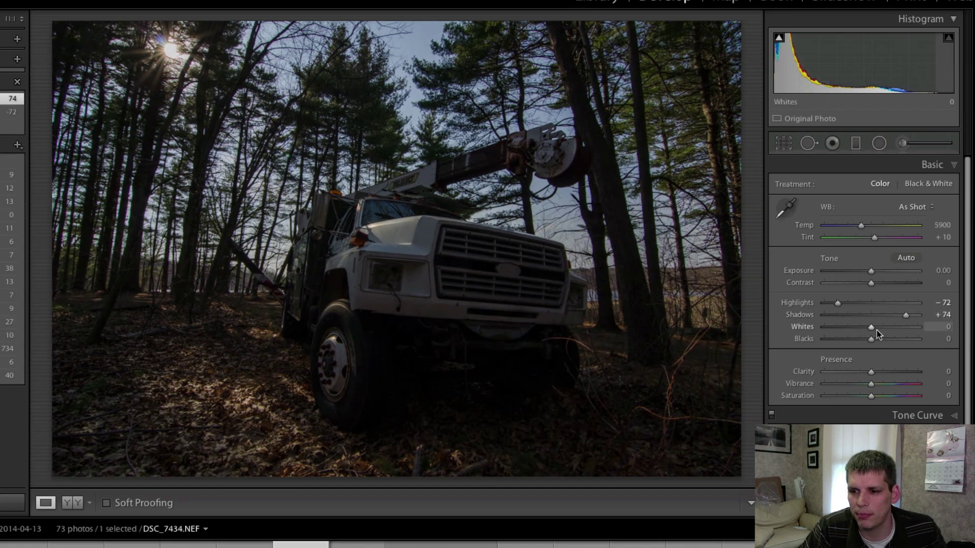
pyautogui.moveTo(876, 330); pyautogui.dragTo(850, 345)
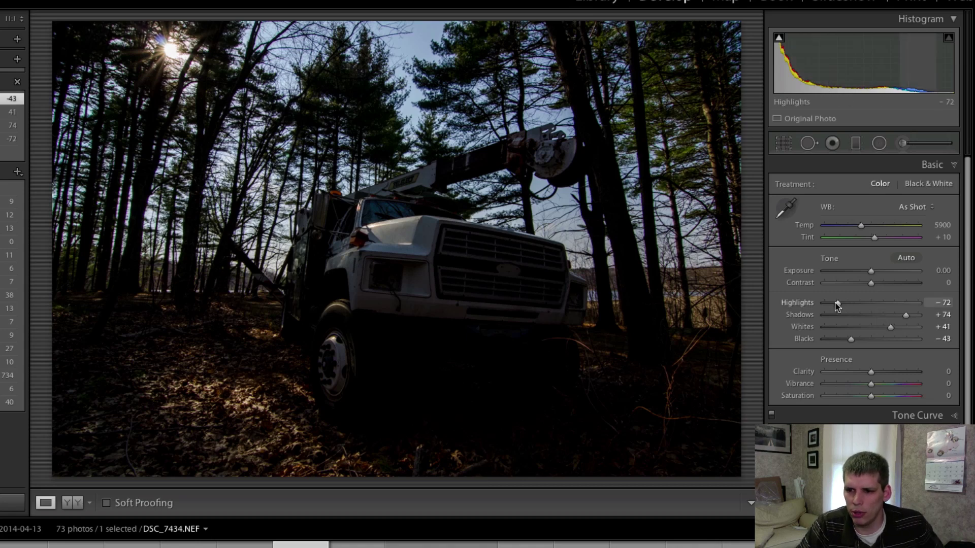
pyautogui.moveTo(838, 303); pyautogui.dragTo(835, 304)
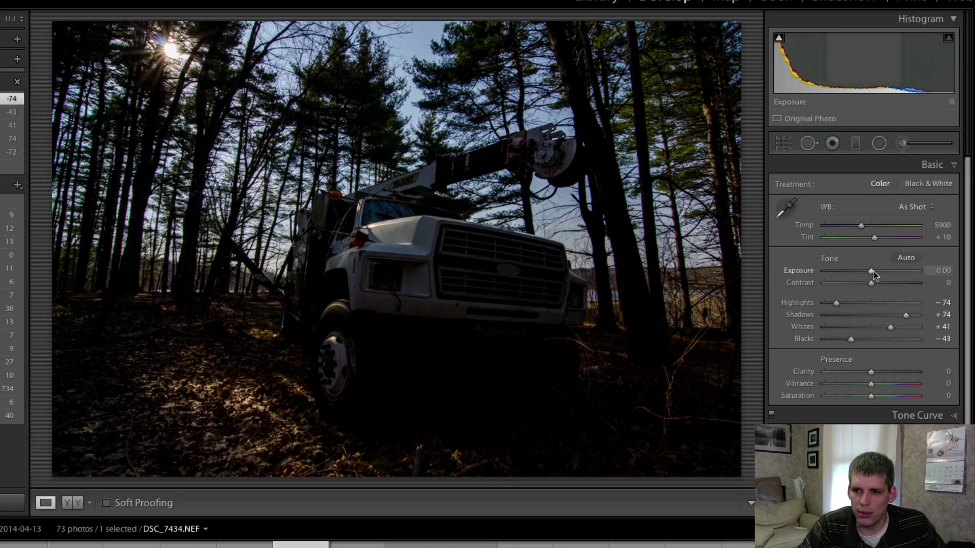
# Raise Exposure to +1.45 and compare the Before and After views.
pyautogui.moveTo(871, 271); pyautogui.dragTo(886, 272)
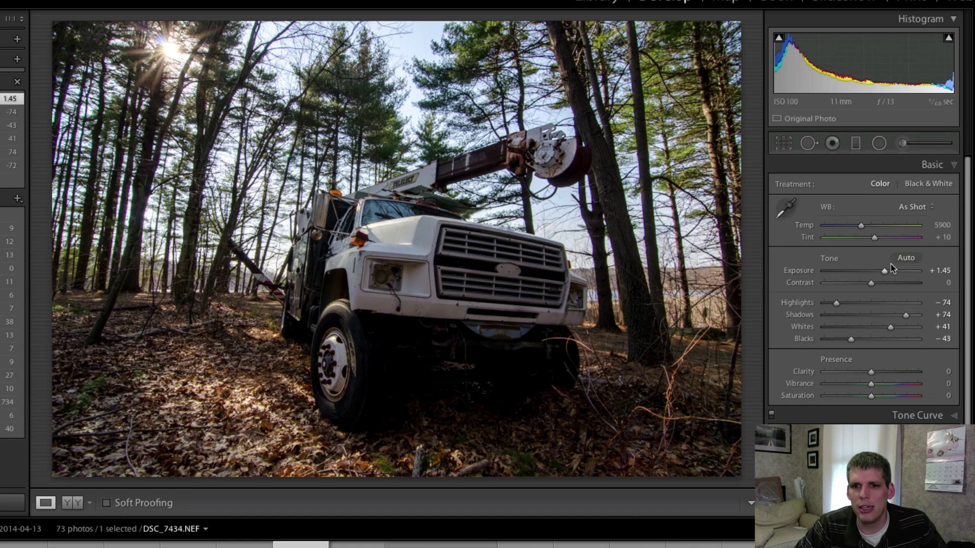
pyautogui.press('\\')
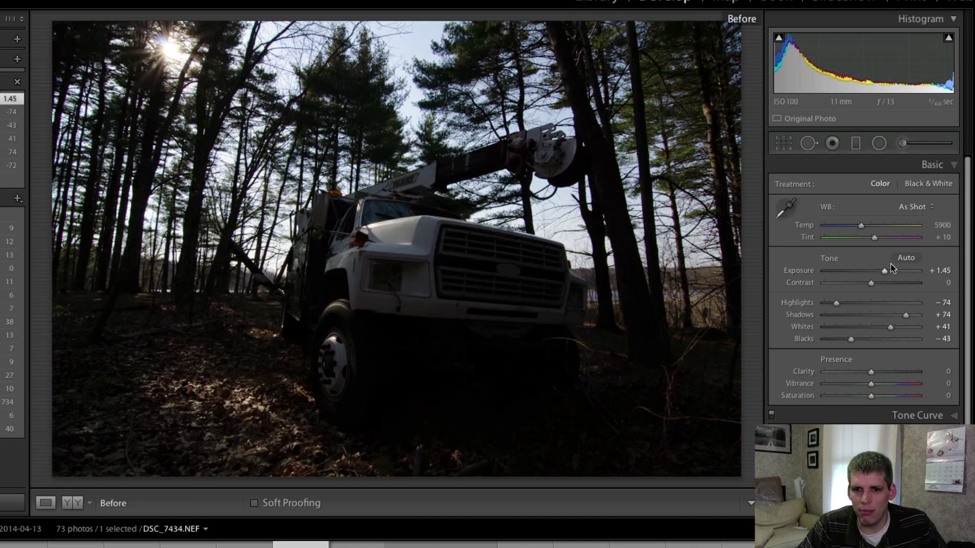
pyautogui.press('\\')
pyautogui.press('\\')
pyautogui.press('\\')
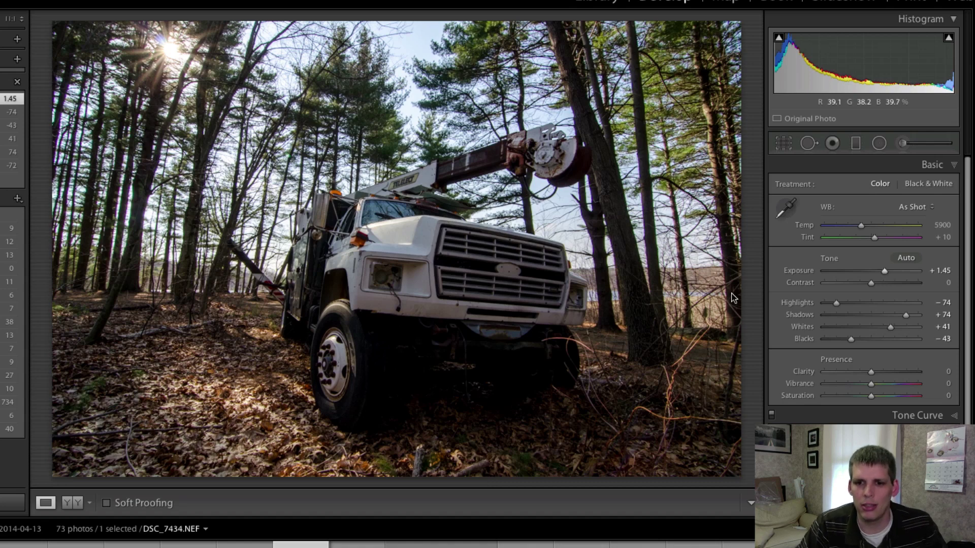
# Zoom in on the truck and heal out the twigs crossing the front wheel and tyre.
pyautogui.click(568, 344)
pyautogui.scroll(-5, 450, 179)
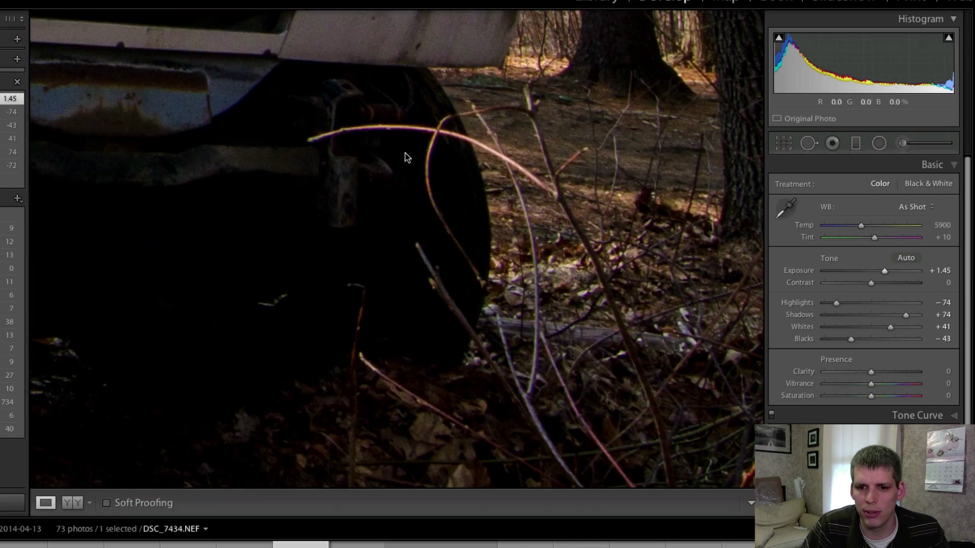
pyautogui.click(809, 143)
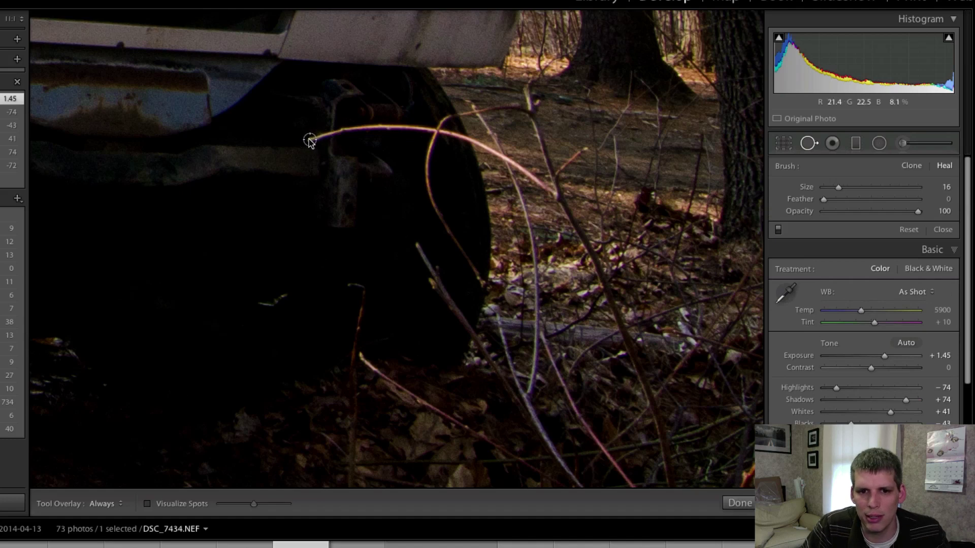
pyautogui.moveTo(309, 138)
pyautogui.mouseDown()
pyautogui.moveTo(378, 125)
pyautogui.moveTo(465, 137)
pyautogui.moveTo(435, 130)
pyautogui.moveTo(427, 182)
pyautogui.moveTo(431, 214)
pyautogui.moveTo(482, 283)
pyautogui.mouseUp()
pyautogui.moveTo(416, 248); pyautogui.dragTo(474, 337)
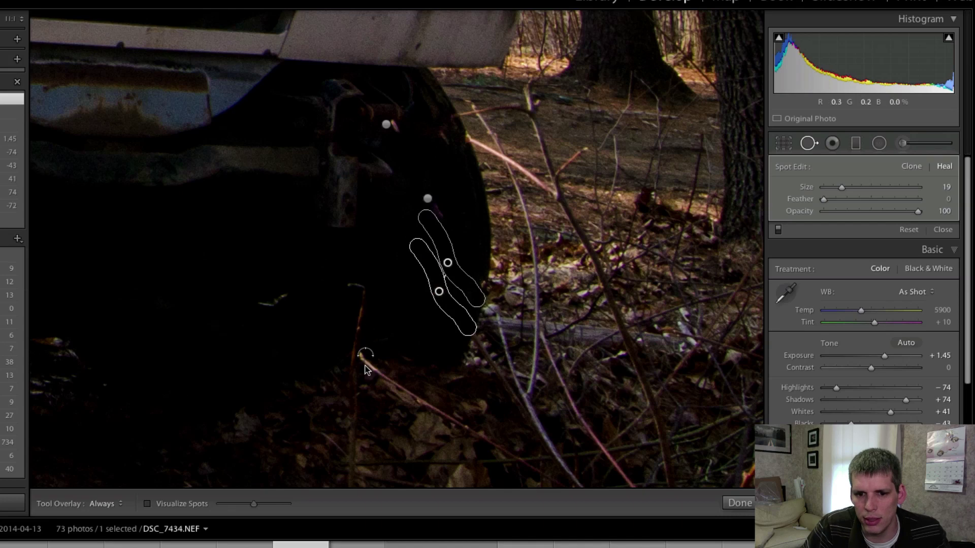
pyautogui.moveTo(363, 359); pyautogui.dragTo(485, 432)
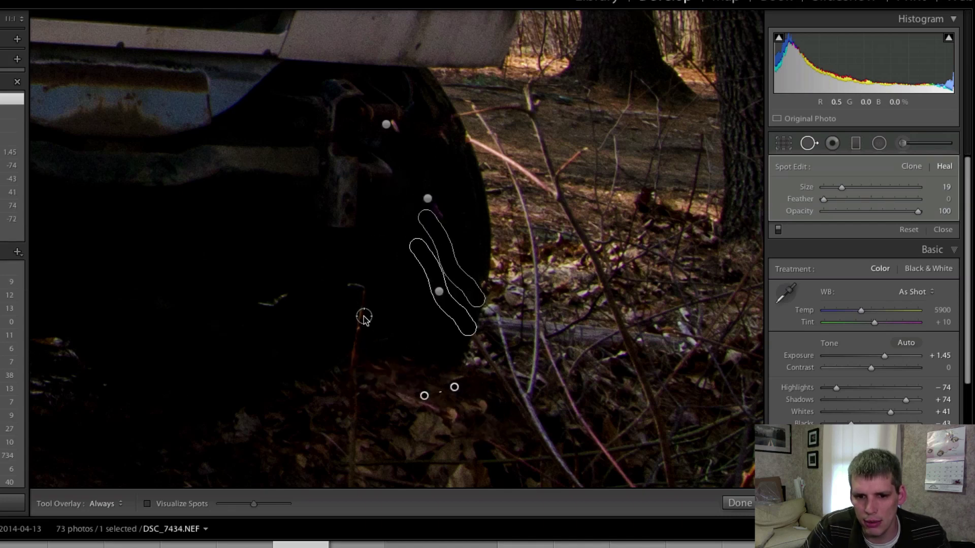
pyautogui.moveTo(359, 310); pyautogui.dragTo(356, 374)
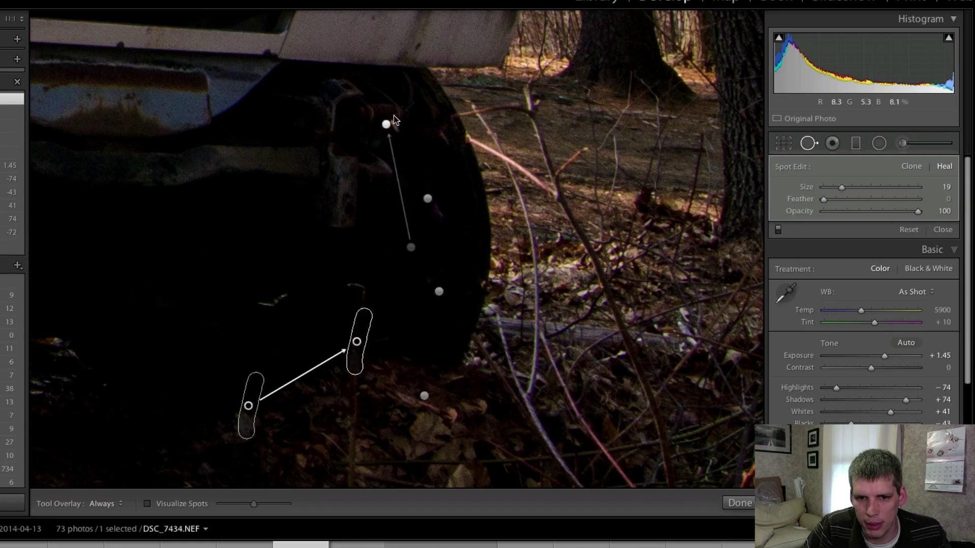
pyautogui.moveTo(401, 114); pyautogui.dragTo(399, 135)
pyautogui.moveTo(413, 192); pyautogui.dragTo(437, 209)
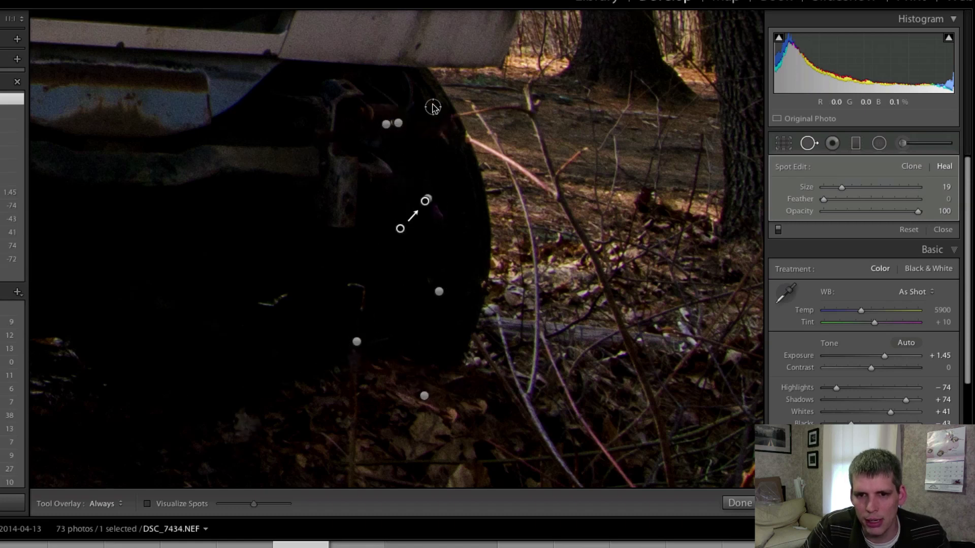
pyautogui.moveTo(311, 140); pyautogui.dragTo(448, 141)
# Enlarge the heal brush and try small spots on the branch atop the tyre, undoing misses.
pyautogui.press('Delete')
pyautogui.scroll(2, 444, 143)
pyautogui.click(443, 132)
pyautogui.click(417, 127)
pyautogui.hotkey('ctrl', 'z')
pyautogui.hotkey('ctrl', 'z')
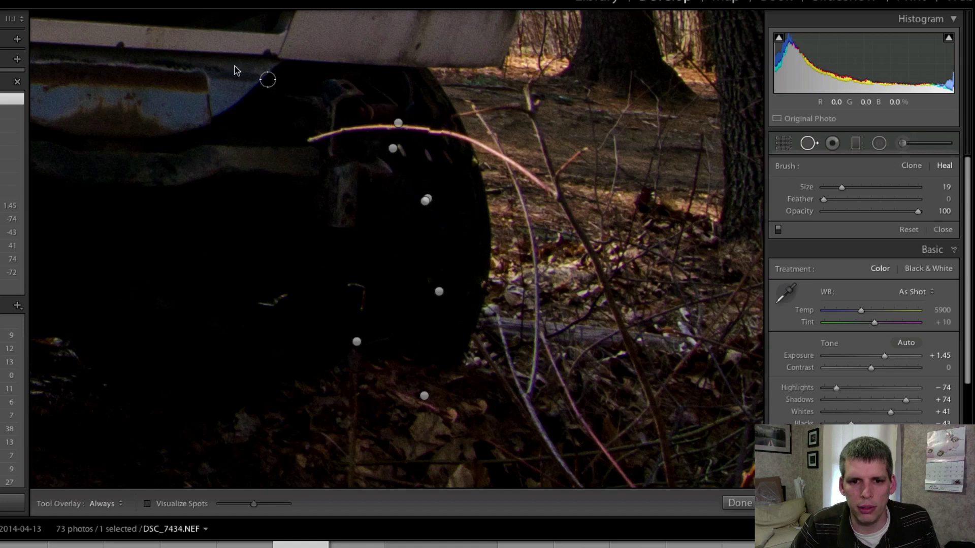
pyautogui.hotkey('ctrl', 'z')
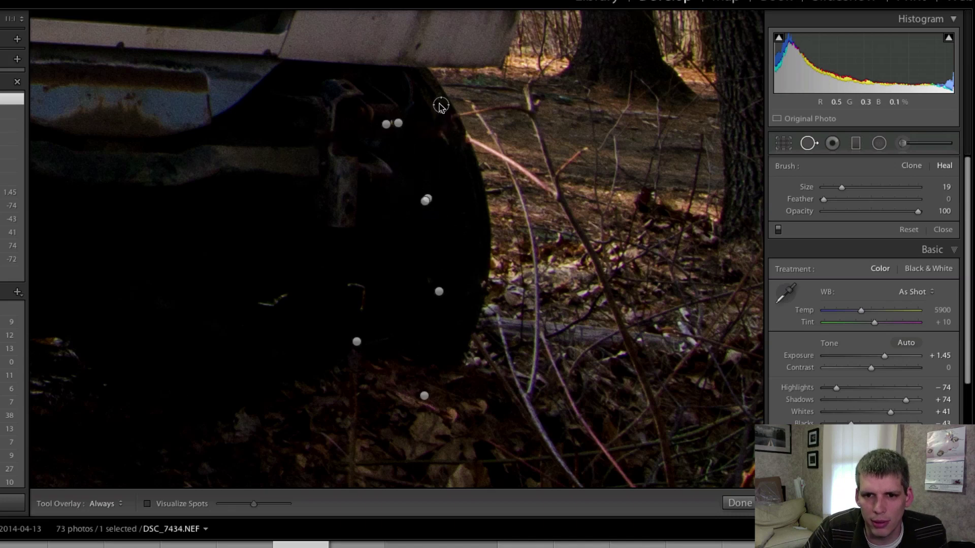
pyautogui.moveTo(440, 106); pyautogui.dragTo(447, 140)
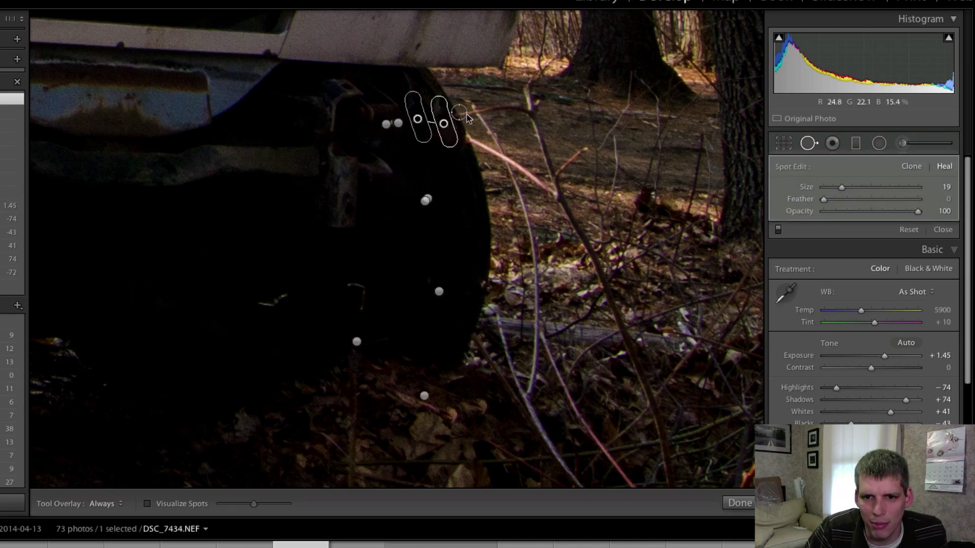
pyautogui.hotkey('ctrl', 'z')
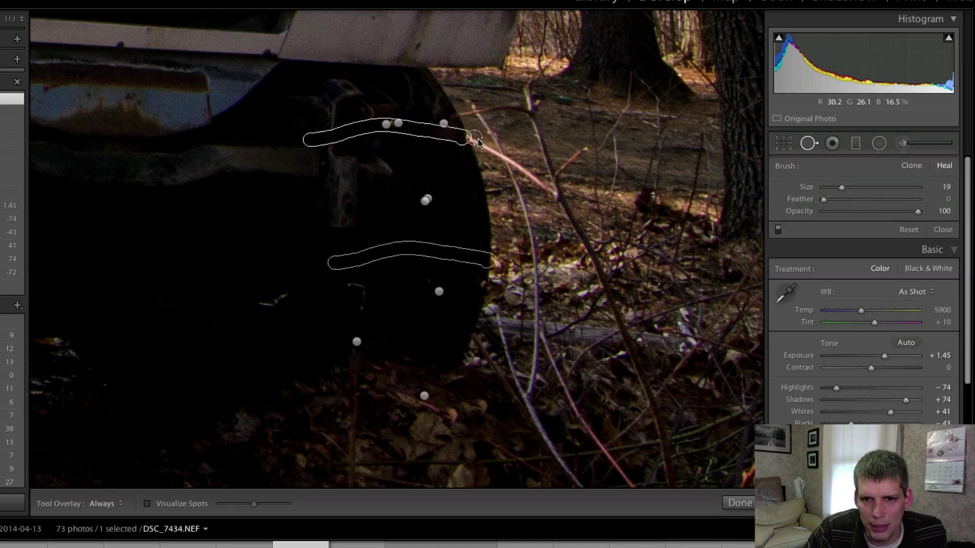
# Heal the diagonal branches over the tyre edge and reposition the last spot's source.
pyautogui.moveTo(481, 144); pyautogui.dragTo(553, 192)
pyautogui.moveTo(474, 102)
pyautogui.mouseDown()
pyautogui.moveTo(529, 231)
pyautogui.moveTo(525, 386)
pyautogui.moveTo(534, 351)
pyautogui.mouseUp()
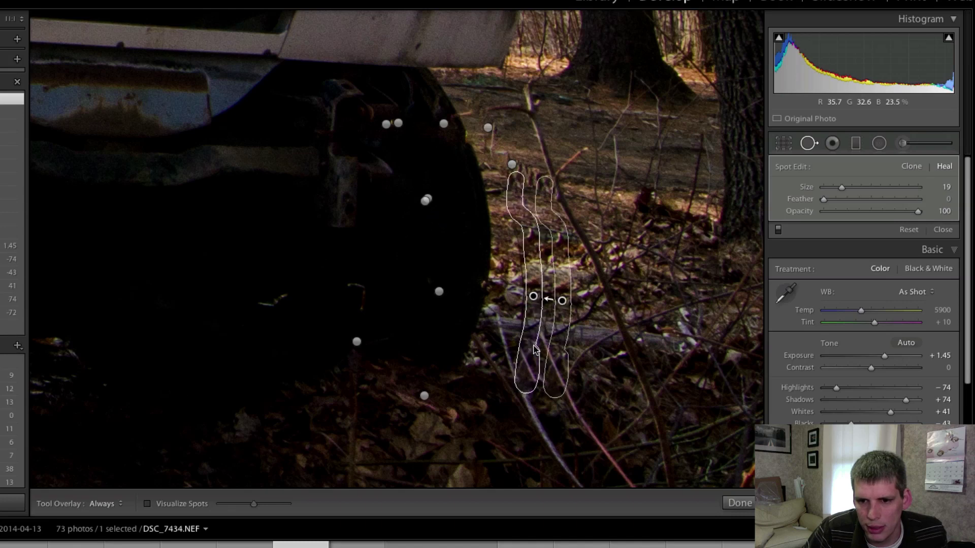
pyautogui.moveTo(474, 102)
pyautogui.mouseDown()
pyautogui.moveTo(503, 152)
pyautogui.moveTo(529, 325)
pyautogui.moveTo(527, 383)
pyautogui.mouseUp()
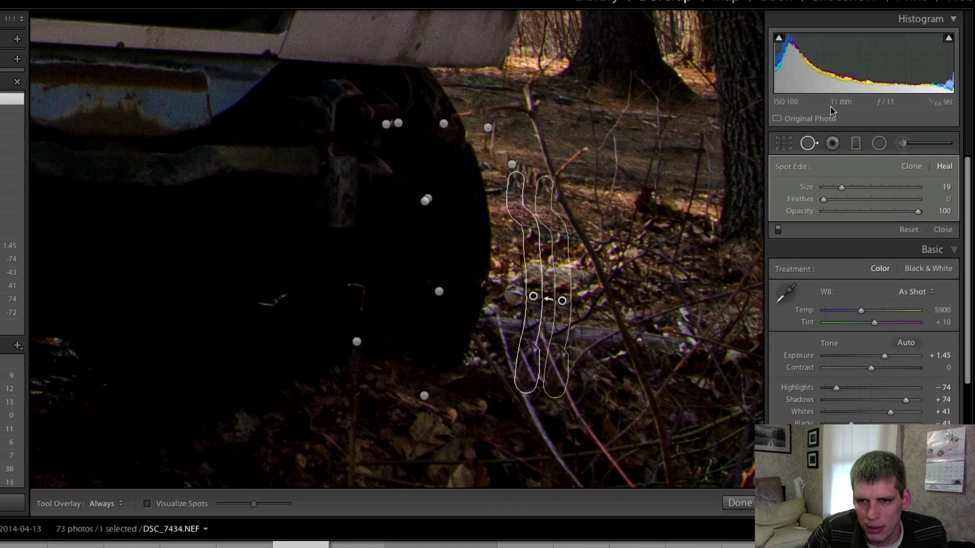
pyautogui.click(809, 143)
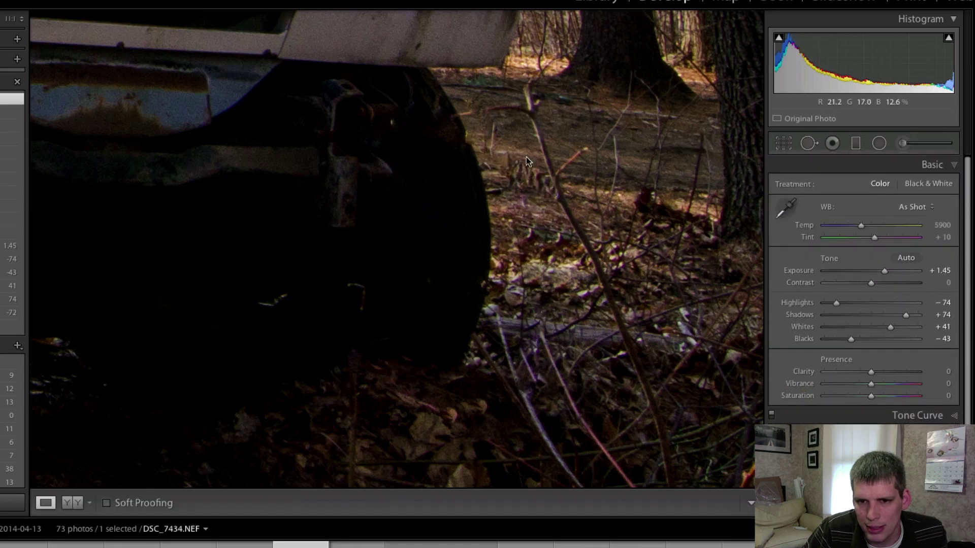
pyautogui.click(809, 144)
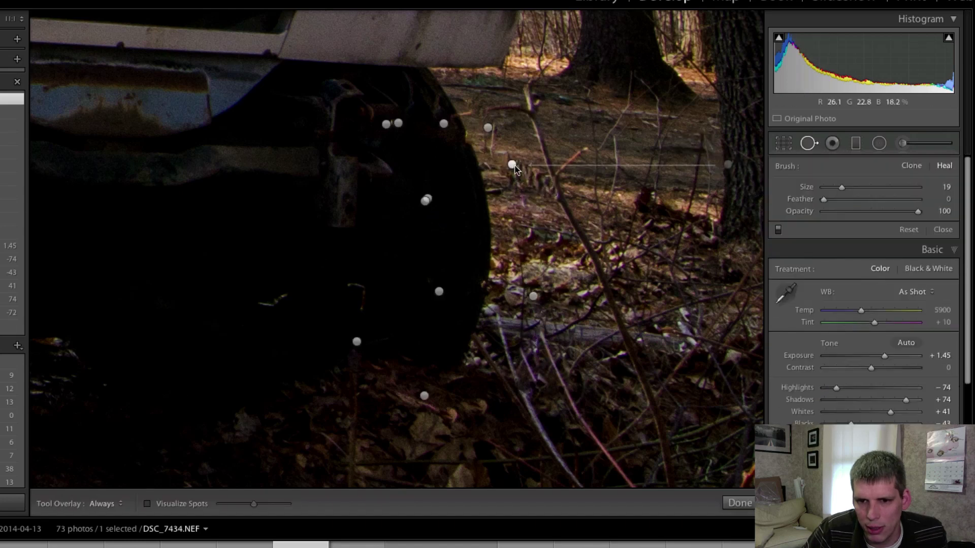
pyautogui.moveTo(719, 161); pyautogui.dragTo(505, 177)
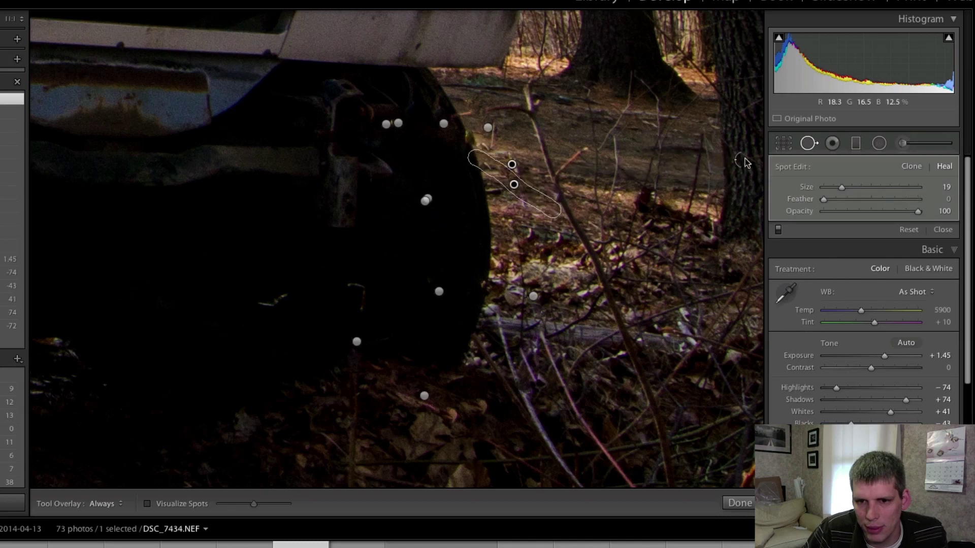
# Zoom out and compare before/after, then go to DSC_7438 and raise Saturation to +70.
pyautogui.press('q')
pyautogui.click(544, 216)
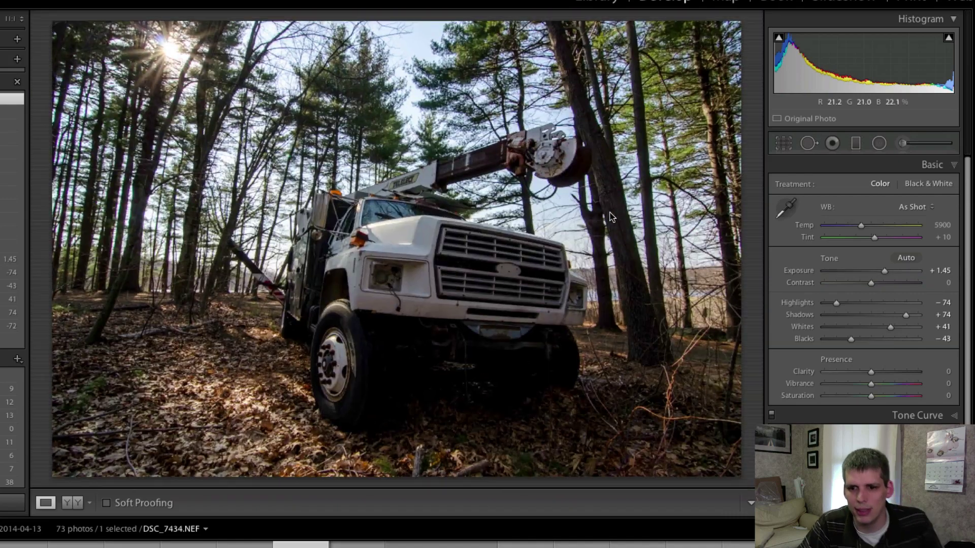
pyautogui.press('\\')
pyautogui.press('\\')
pyautogui.press('Right')
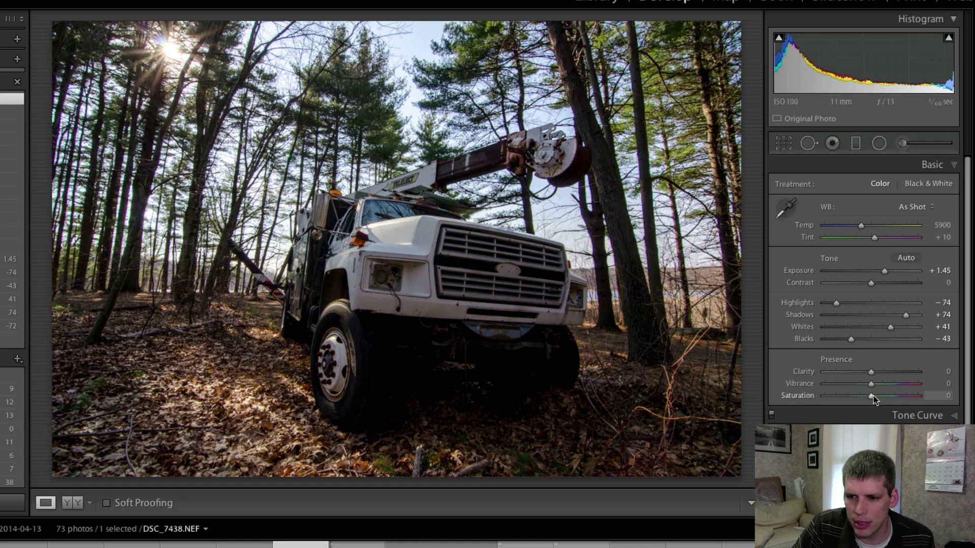
pyautogui.moveTo(872, 396); pyautogui.dragTo(906, 401)
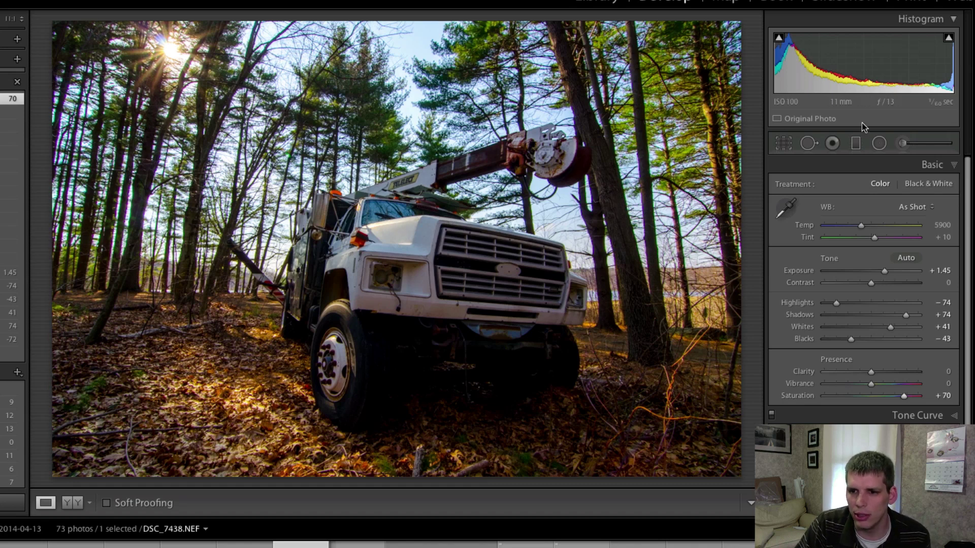
# Crop in the right, bottom and left edges of the photo and apply the crop.
pyautogui.press('r')
pyautogui.moveTo(741, 249); pyautogui.dragTo(720, 246)
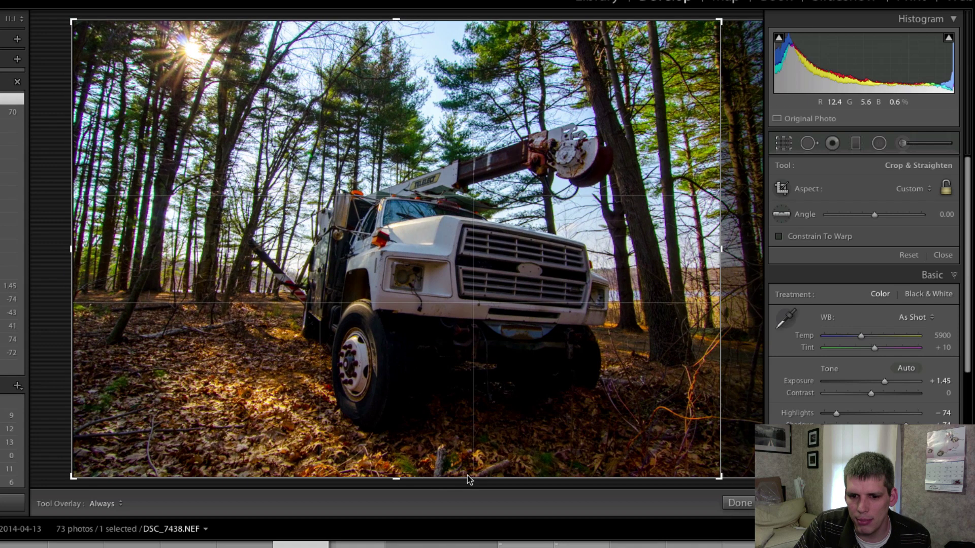
pyautogui.moveTo(454, 479); pyautogui.dragTo(455, 460)
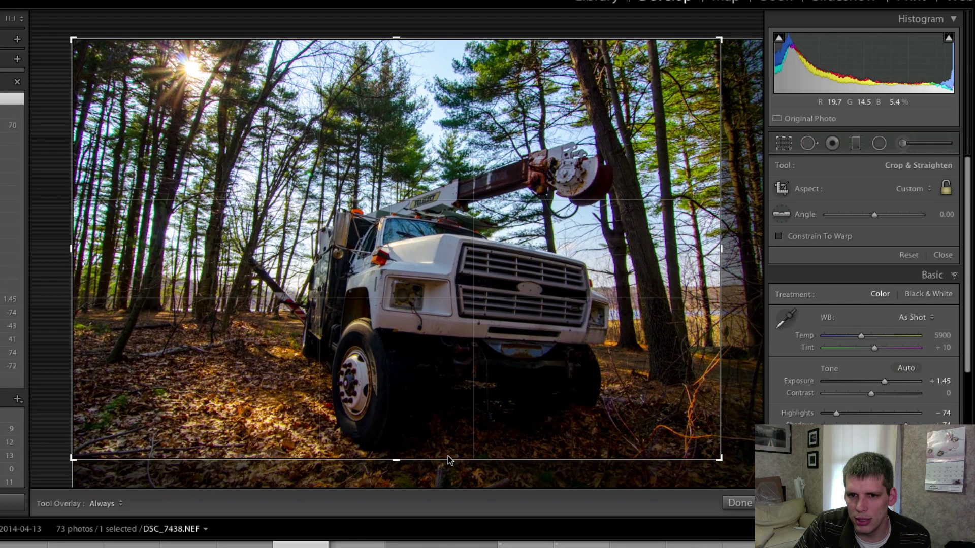
pyautogui.moveTo(74, 249); pyautogui.dragTo(83, 250)
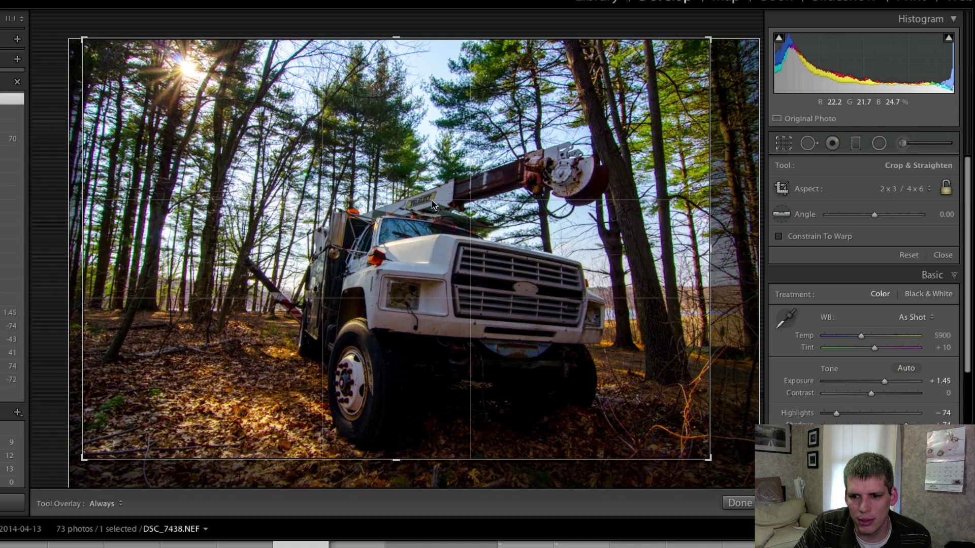
pyautogui.press('Return')
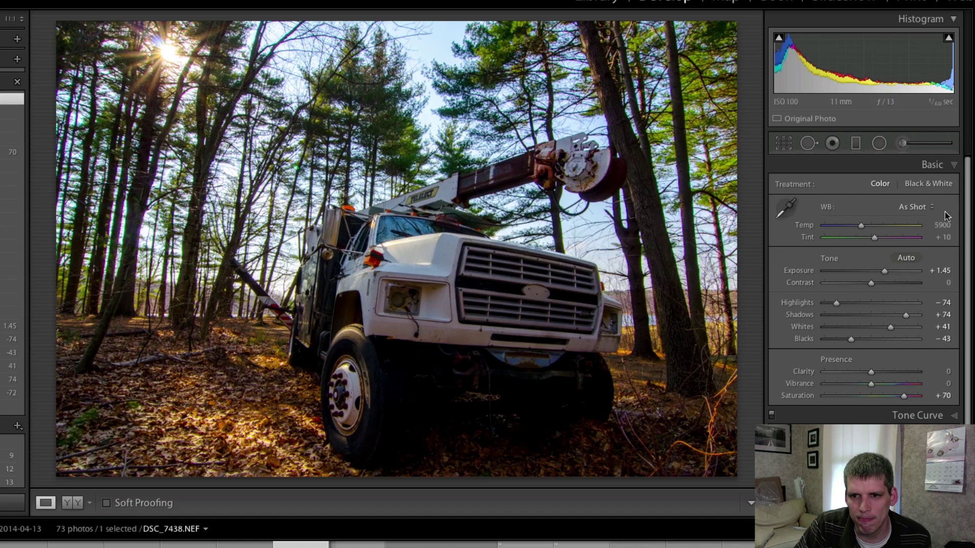
# Refine the crop by narrowing the left, shifting the photo, and adjusting right and bottom edges.
pyautogui.click(784, 143)
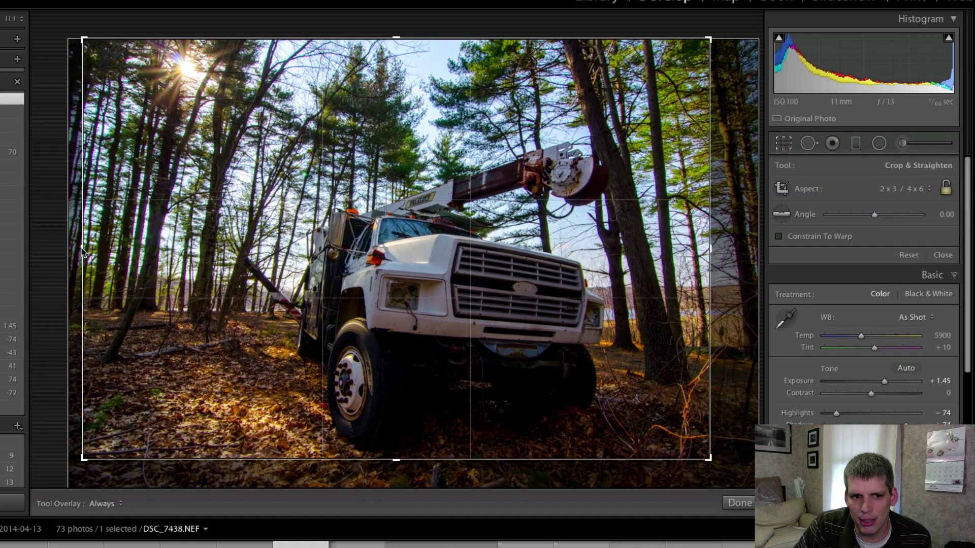
pyautogui.moveTo(83, 250); pyautogui.dragTo(102, 250)
pyautogui.moveTo(398, 261); pyautogui.dragTo(448, 269)
pyautogui.press('Return')
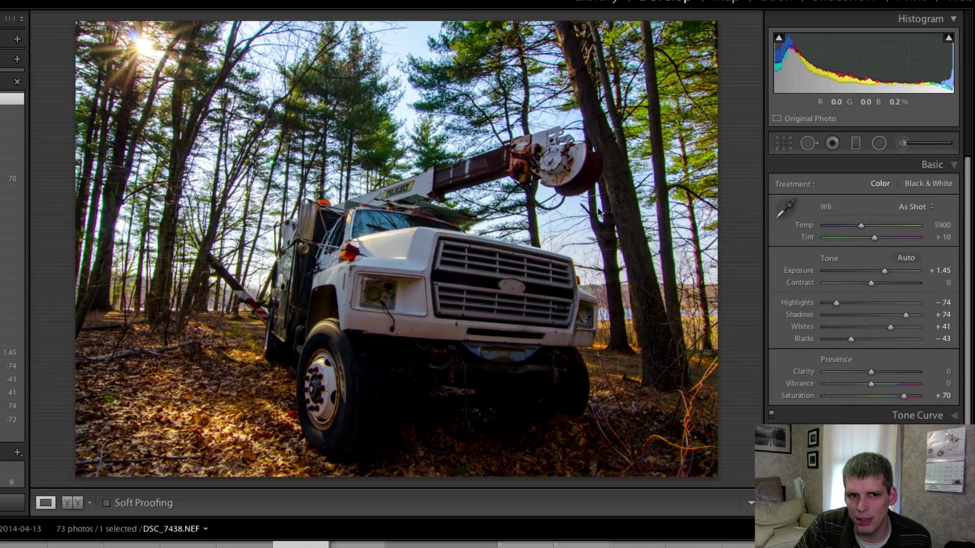
pyautogui.press('r')
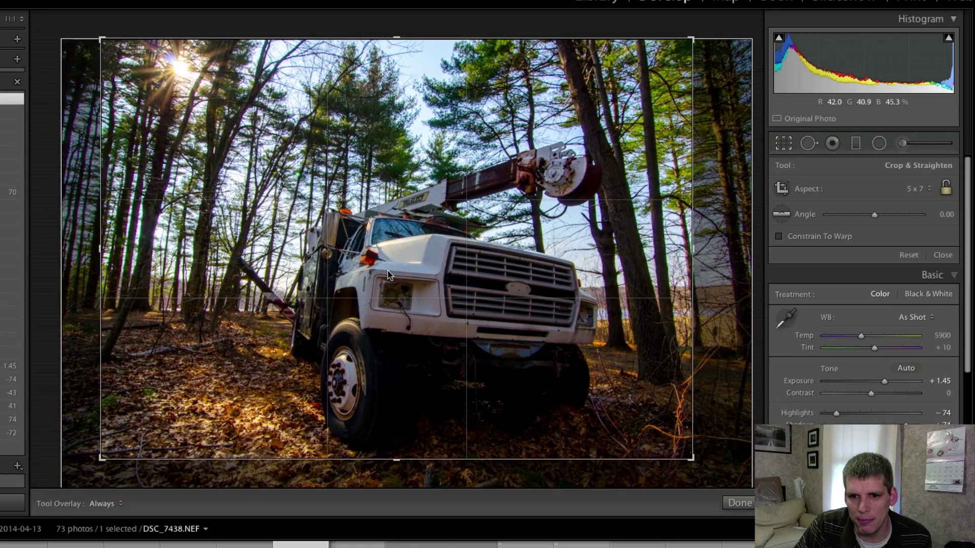
pyautogui.press('Return')
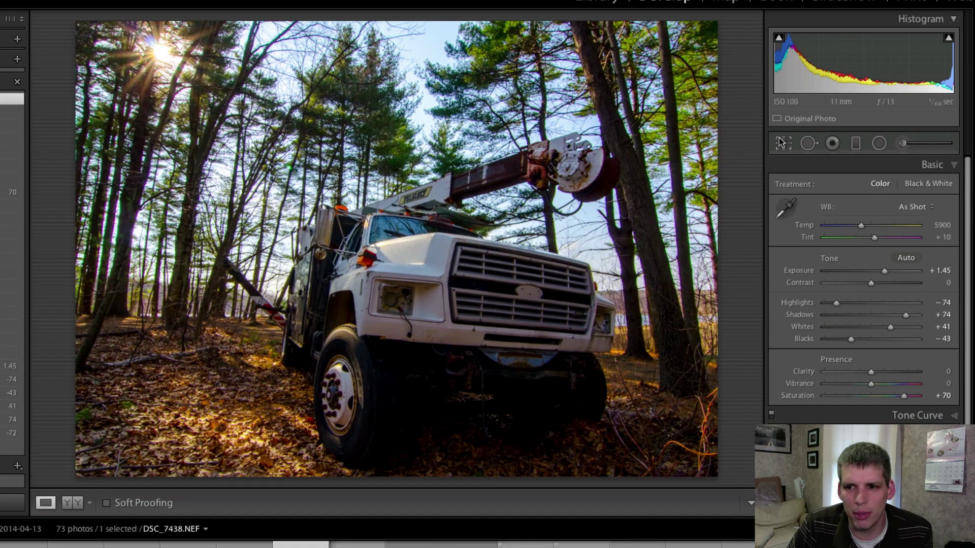
pyautogui.press('r')
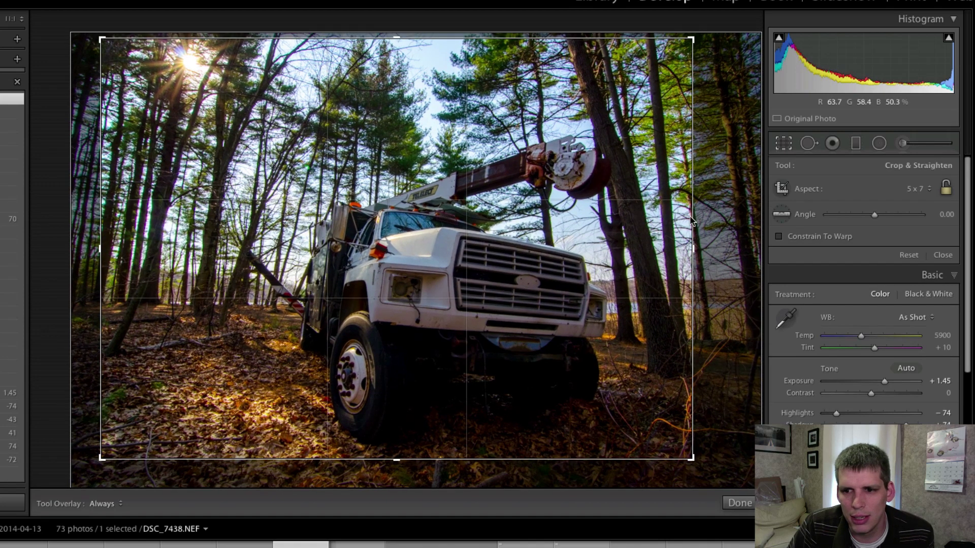
pyautogui.moveTo(693, 249); pyautogui.dragTo(698, 252)
pyautogui.moveTo(397, 459)
pyautogui.mouseDown()
pyautogui.moveTo(396, 482)
pyautogui.moveTo(396, 459)
pyautogui.moveTo(394, 470)
pyautogui.mouseUp()
pyautogui.press('r')
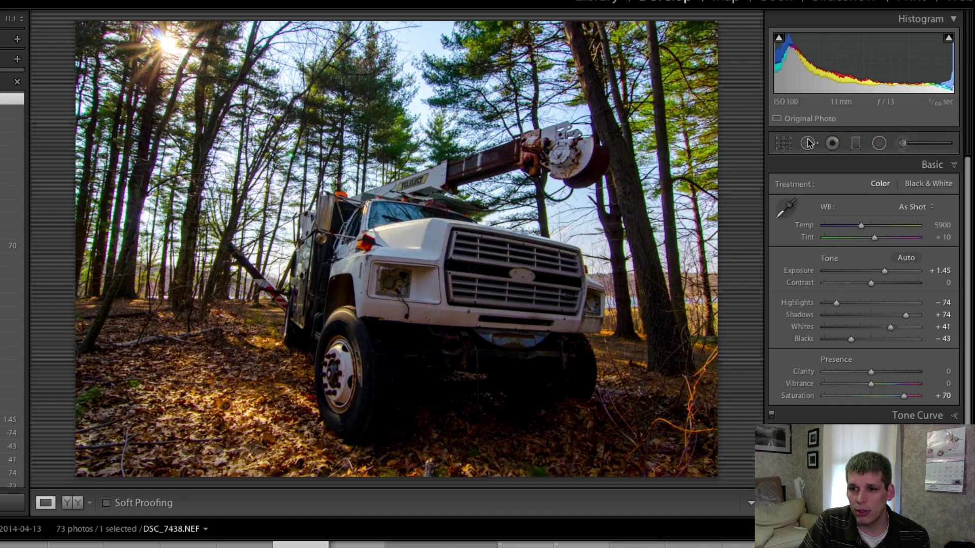
# Lay a graduated filter across the truck front and rotate it to a steeper angle.
pyautogui.click(855, 143)
pyautogui.moveTo(688, 125); pyautogui.dragTo(542, 15)
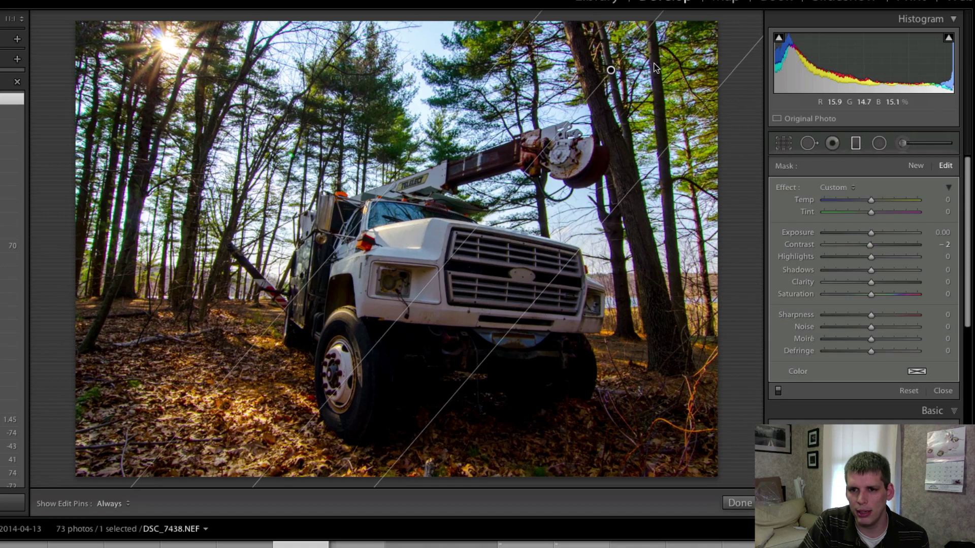
pyautogui.click(857, 142)
pyautogui.click(855, 142)
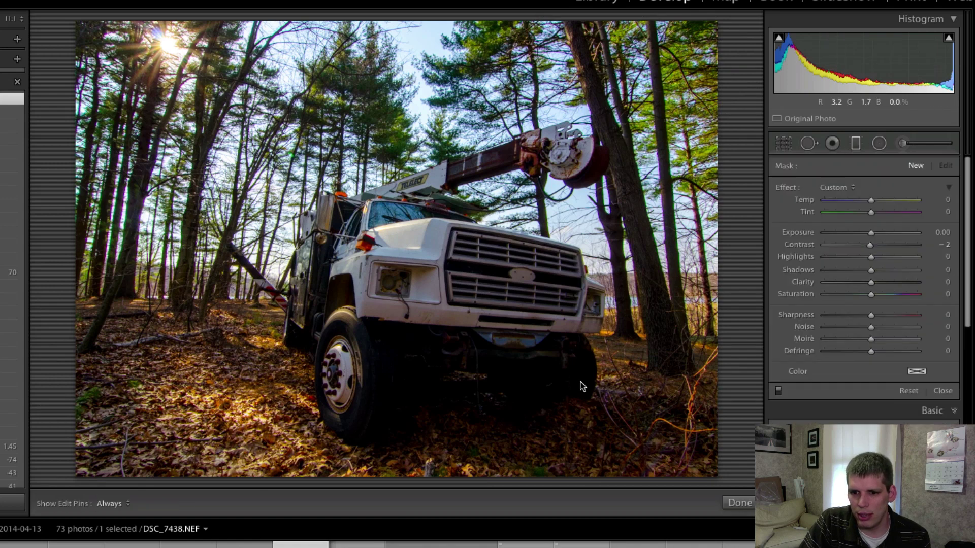
pyautogui.moveTo(556, 360); pyautogui.dragTo(524, 284)
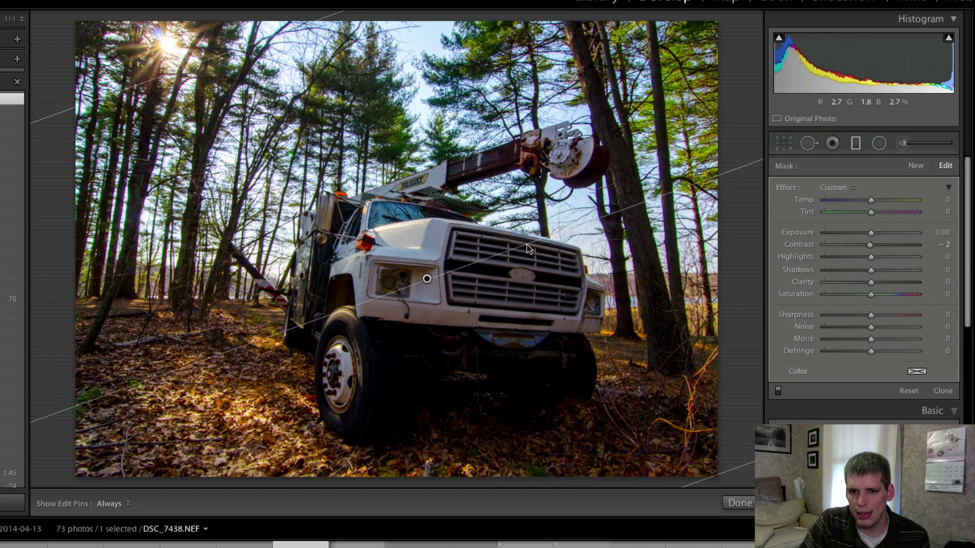
pyautogui.moveTo(528, 249); pyautogui.dragTo(518, 227)
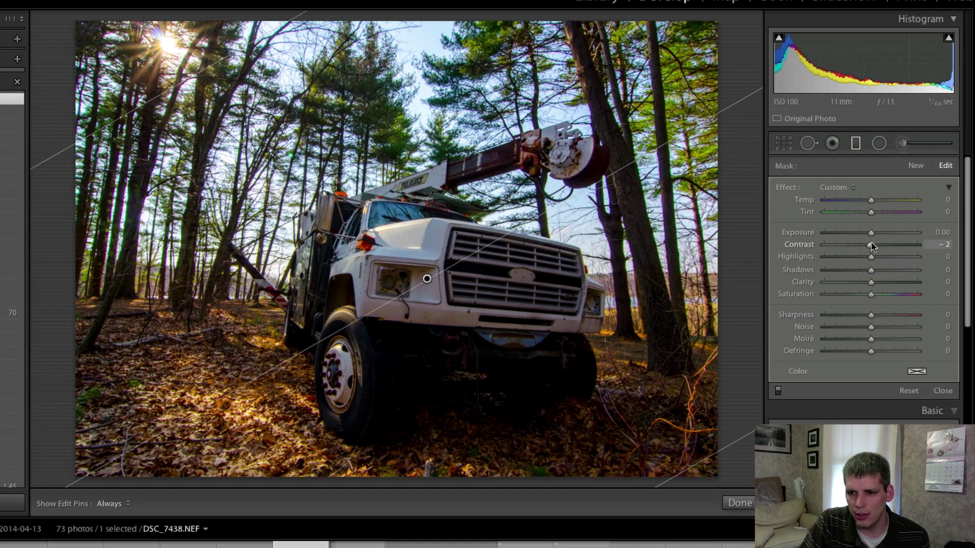
# Set the filter's Shadows to +41 and Exposure to 0.40.
pyautogui.moveTo(874, 273); pyautogui.dragTo(904, 273)
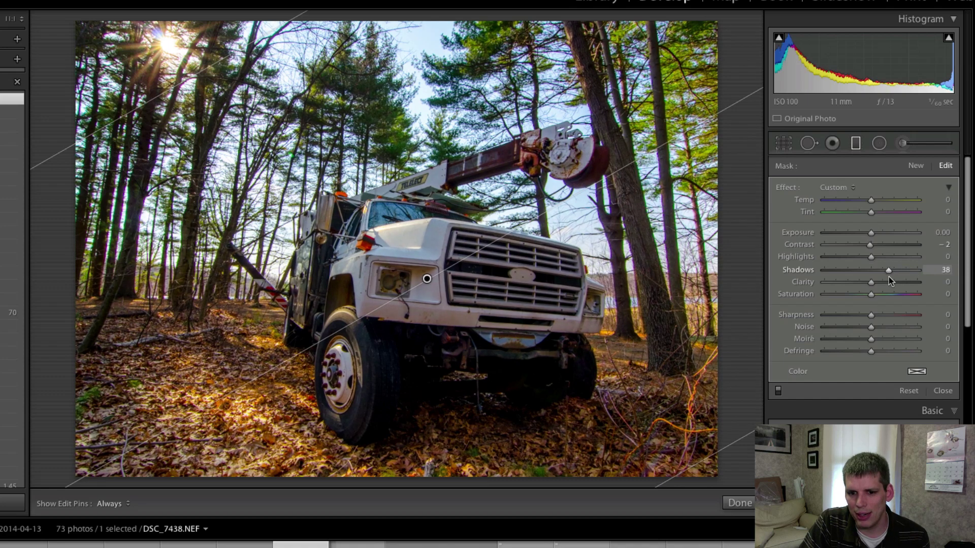
pyautogui.moveTo(889, 276); pyautogui.dragTo(890, 276)
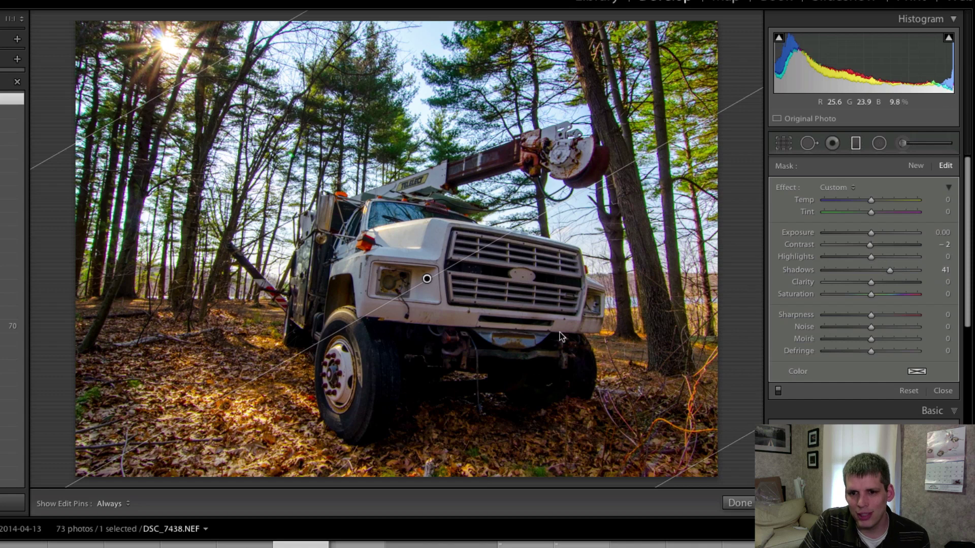
pyautogui.moveTo(872, 237); pyautogui.dragTo(877, 238)
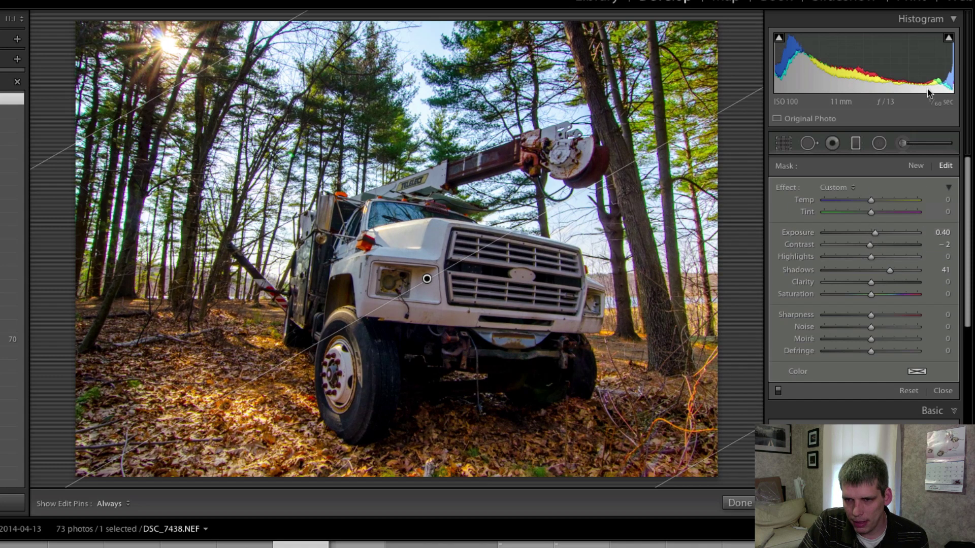
# Start a new painted adjustment on the truck with Clarity +59 and Exposure reset to 0.
pyautogui.press('h')
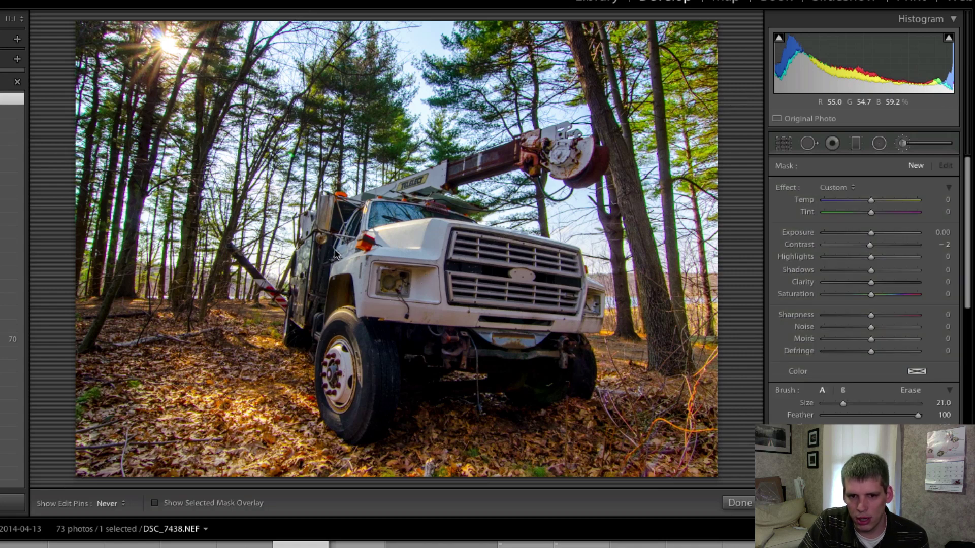
pyautogui.hotkey('ctrl', 'z')
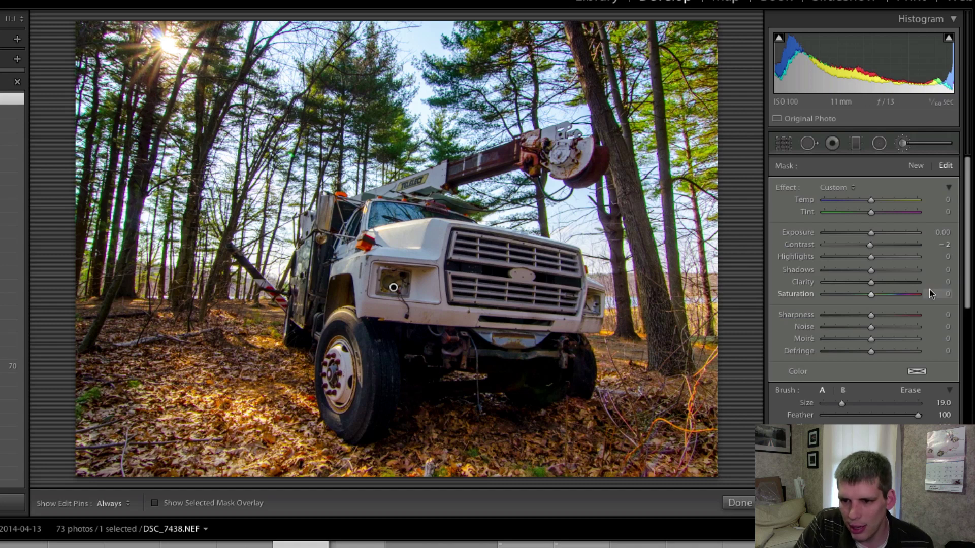
pyautogui.moveTo(878, 282); pyautogui.dragTo(896, 282)
pyautogui.moveTo(872, 237); pyautogui.dragTo(867, 236)
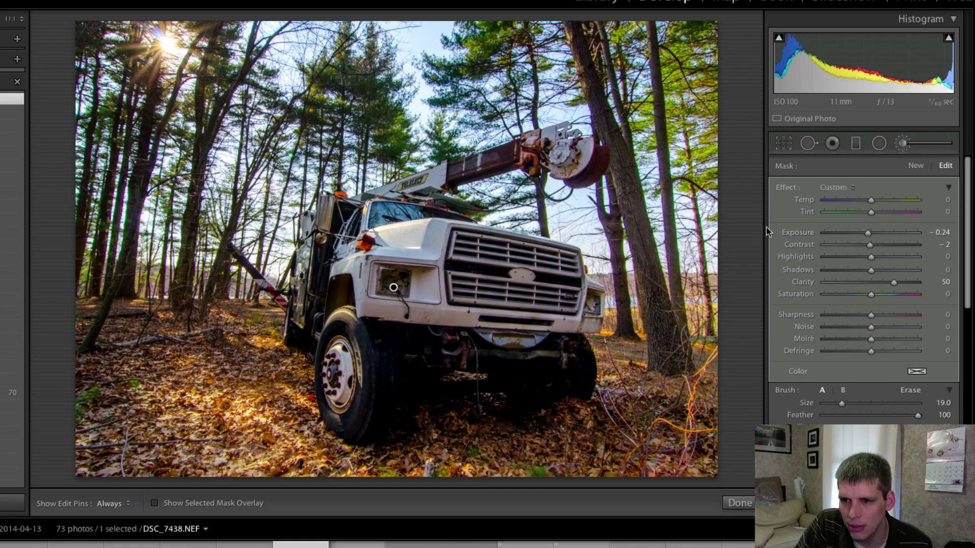
pyautogui.doubleClick(796, 233)
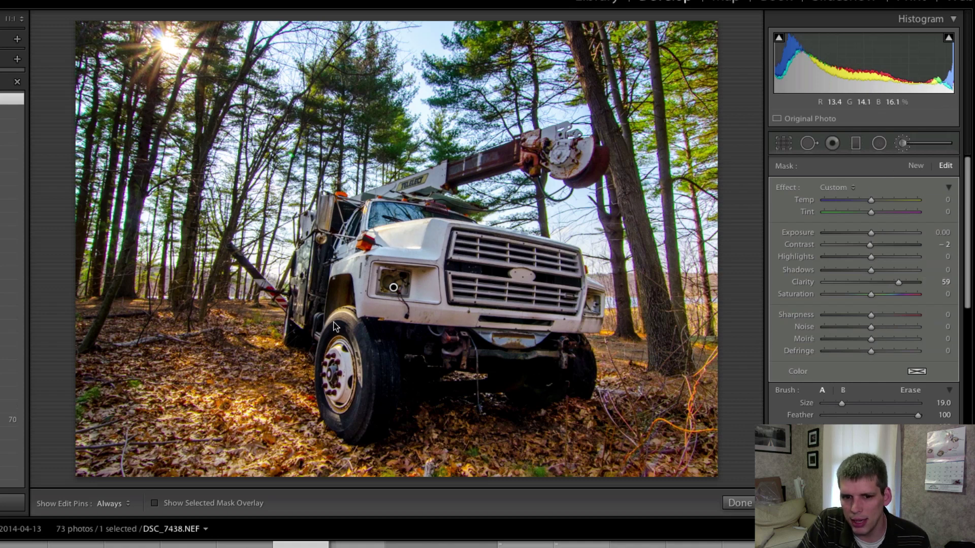
# Toggle the edit pins with H to judge the clarity effect.
pyautogui.press('h')
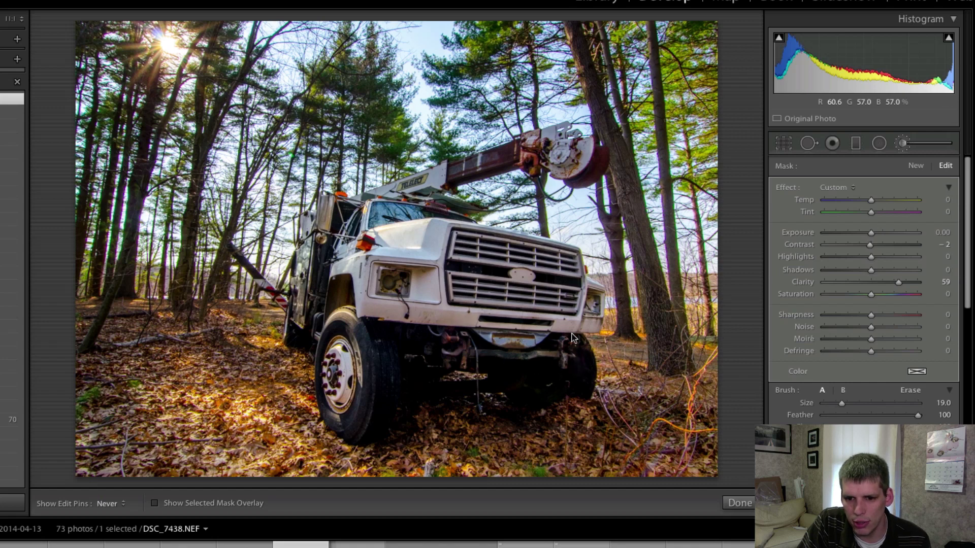
pyautogui.press('h')
pyautogui.scroll(-4, 378, 201)
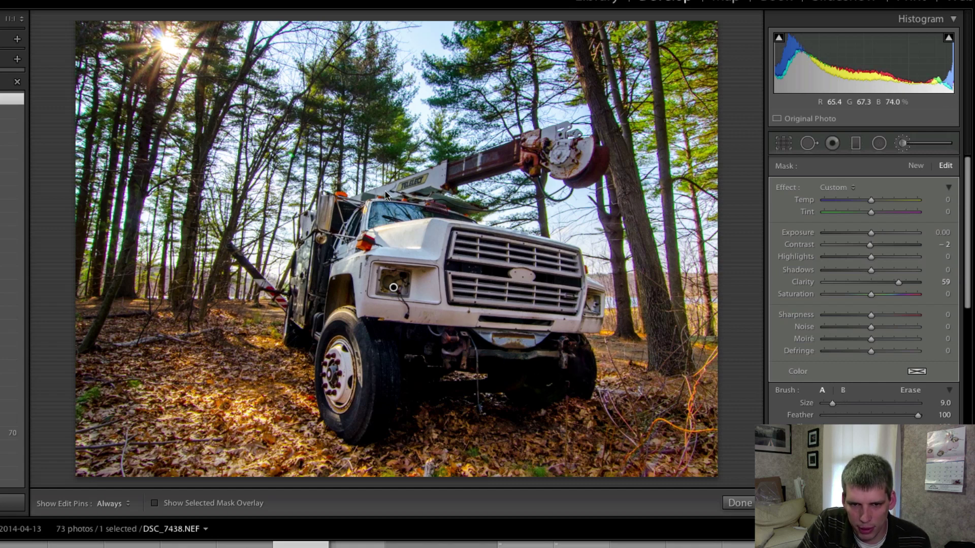
pyautogui.press('h')
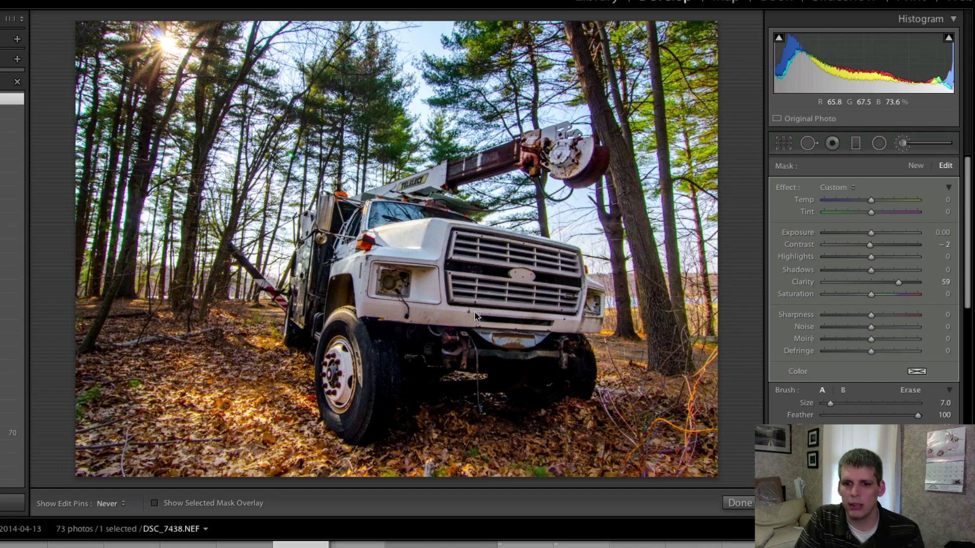
# Finish the painted adjustments and draw an oval radial filter over the truck.
pyautogui.press('h')
pyautogui.click(904, 149)
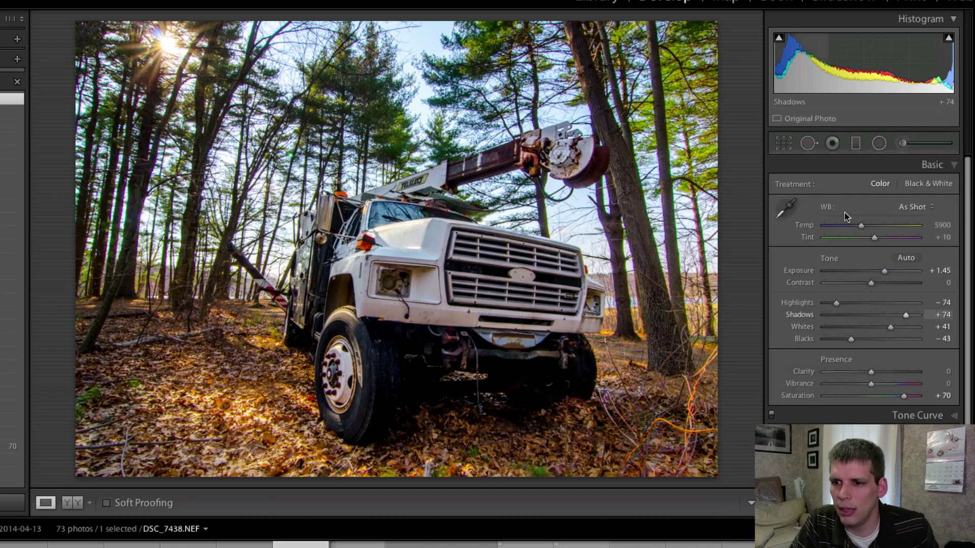
pyautogui.click(879, 143)
pyautogui.moveTo(396, 231); pyautogui.dragTo(583, 372)
pyautogui.moveTo(427, 283); pyautogui.dragTo(471, 360)
pyautogui.moveTo(444, 135); pyautogui.dragTo(446, 120)
# Stretch the oval taller and wider, then set Exposure −0.34 and Clarity −22.
pyautogui.moveTo(626, 305); pyautogui.dragTo(678, 310)
pyautogui.moveTo(459, 119); pyautogui.dragTo(482, 105)
pyautogui.moveTo(446, 108)
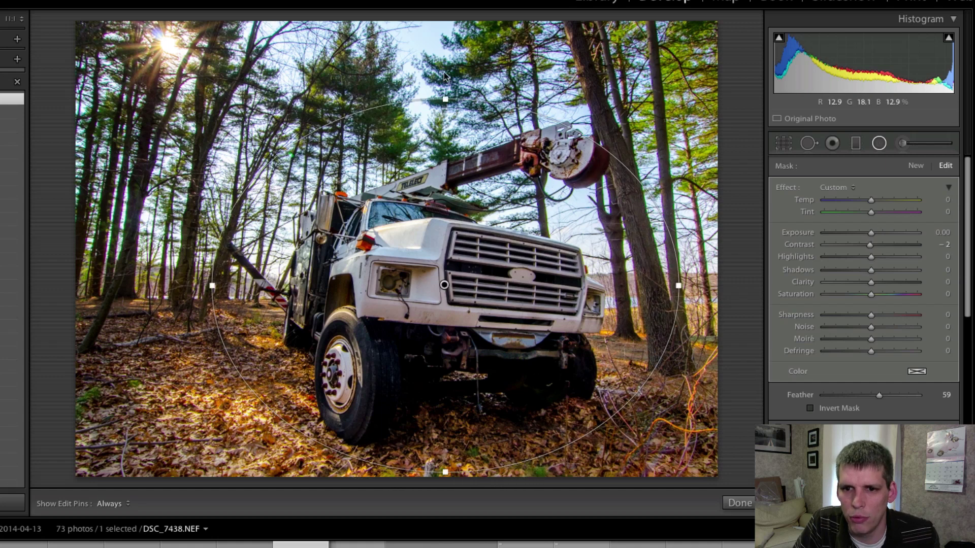
pyautogui.moveTo(444, 75); pyautogui.dragTo(443, 64)
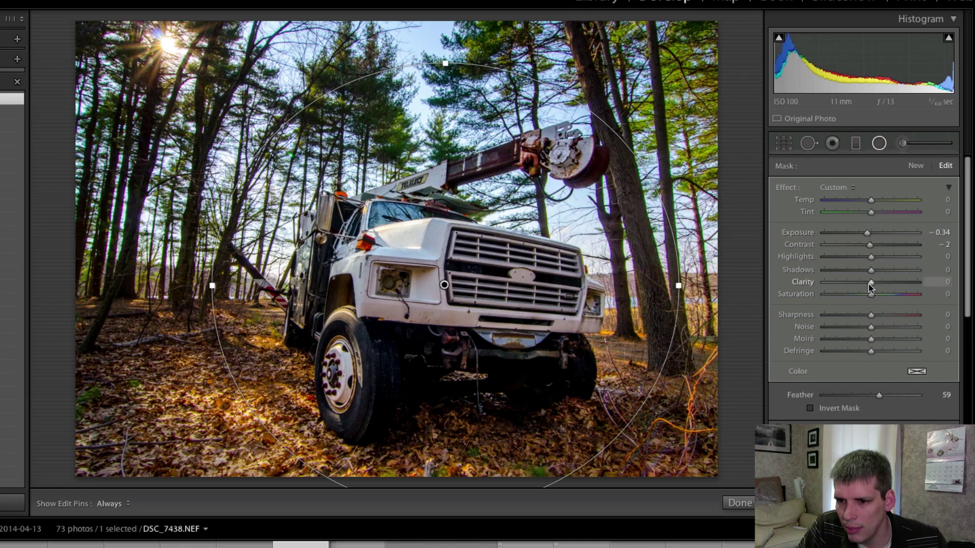
pyautogui.moveTo(847, 287); pyautogui.dragTo(844, 288)
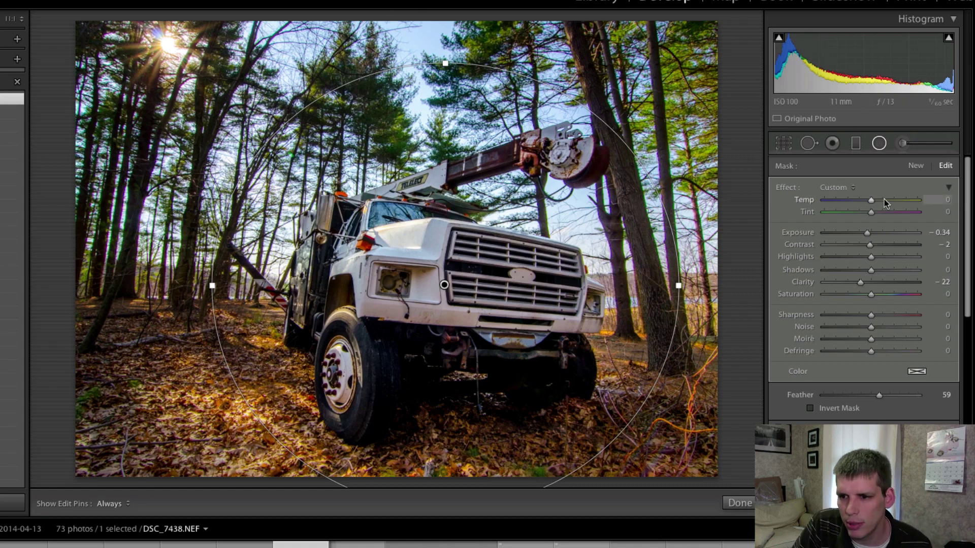
# Add a second radial filter around the truck, move it down, and select it.
pyautogui.click(878, 145)
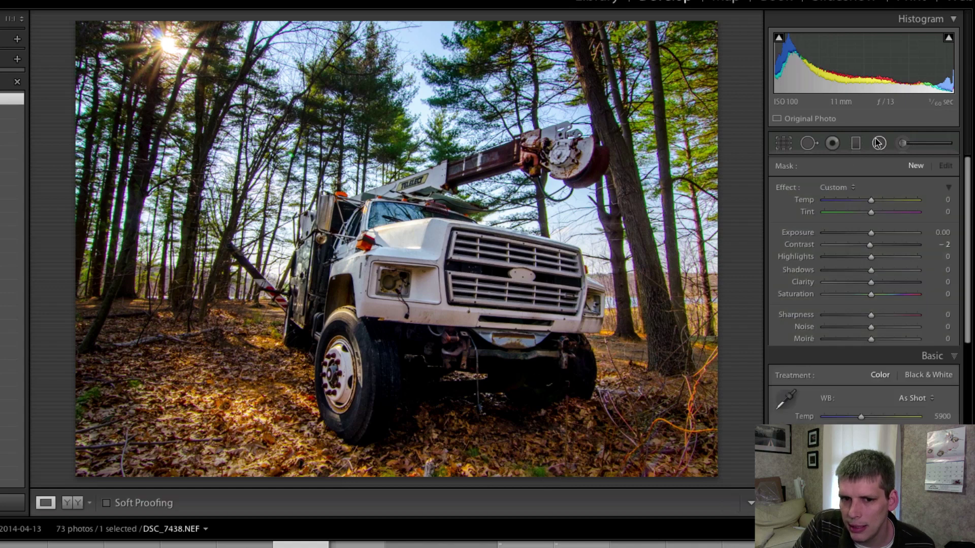
pyautogui.click(878, 144)
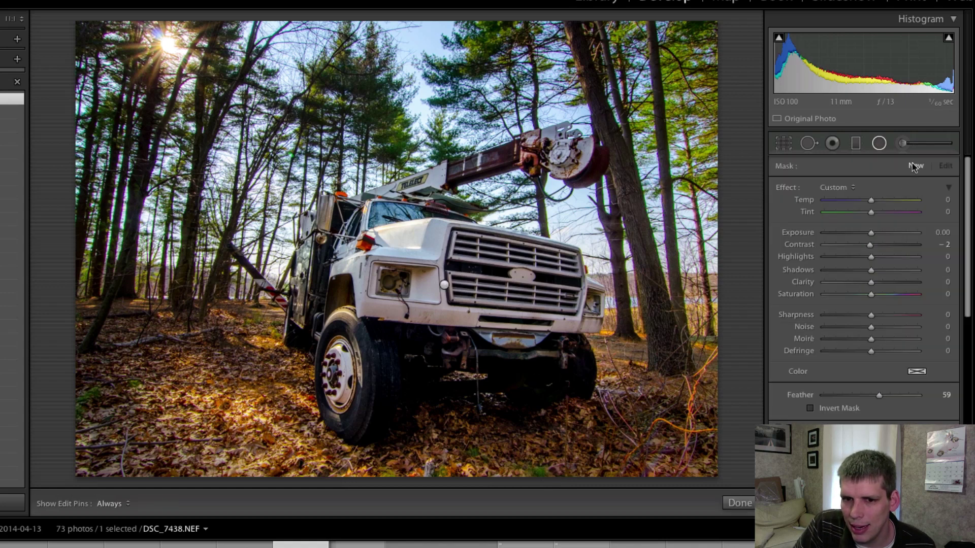
pyautogui.moveTo(435, 273); pyautogui.dragTo(636, 419)
pyautogui.moveTo(470, 301); pyautogui.dragTo(471, 335)
pyautogui.click(881, 143)
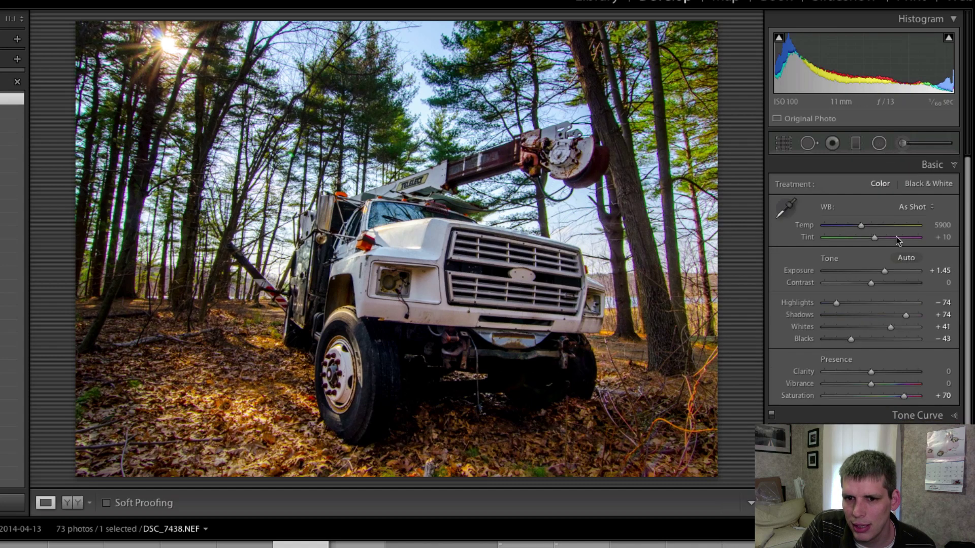
pyautogui.click(881, 144)
pyautogui.click(436, 307)
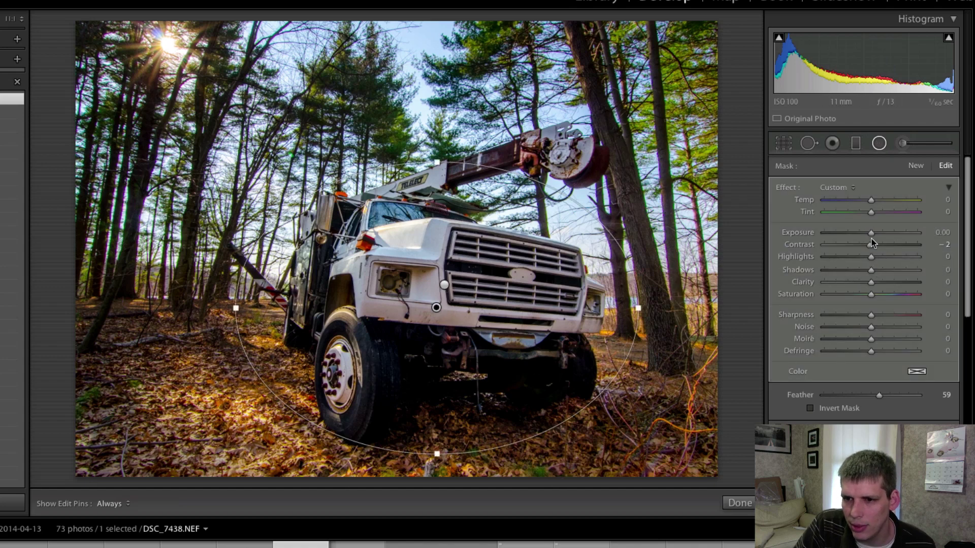
# Invert the new filter to brighten inside it and nudge both ovals into place.
pyautogui.moveTo(871, 233); pyautogui.dragTo(875, 235)
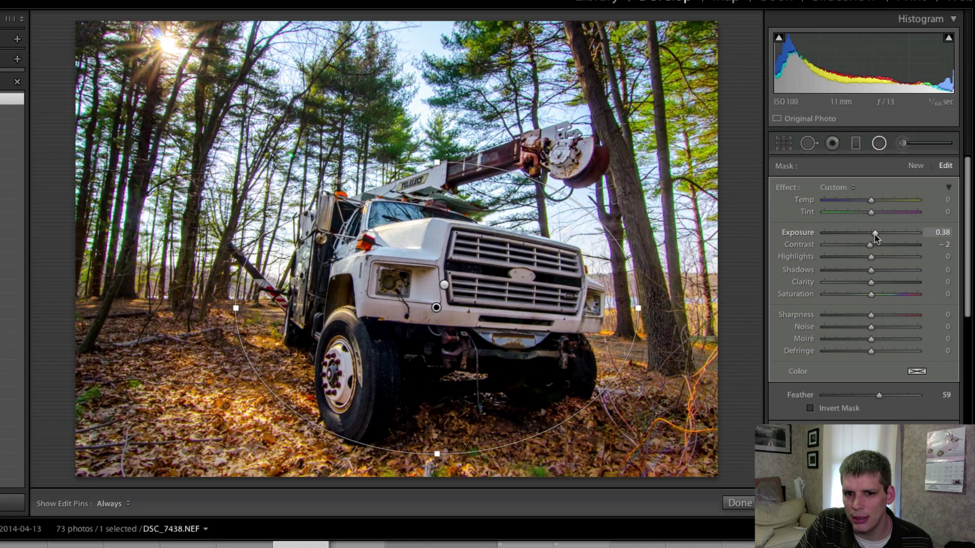
pyautogui.click(810, 408)
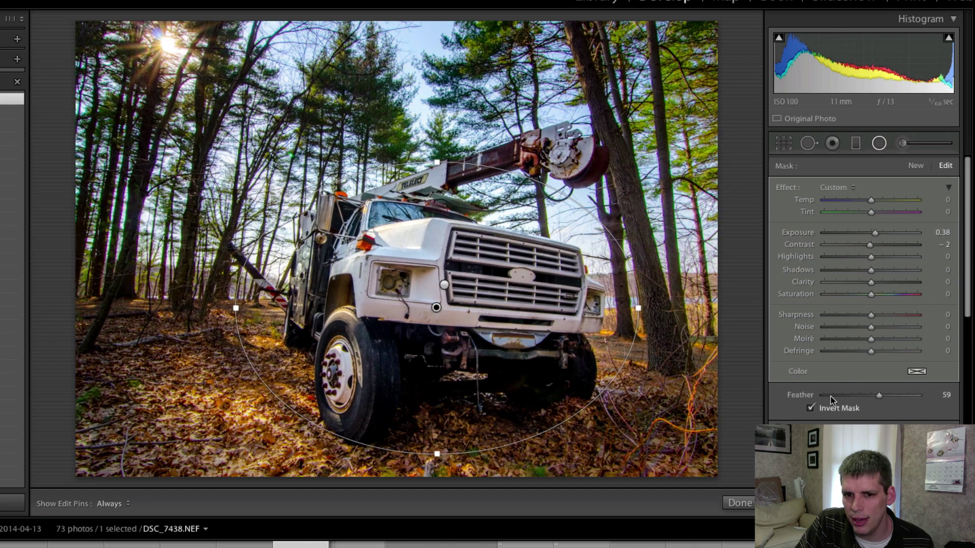
pyautogui.moveTo(875, 234); pyautogui.dragTo(879, 237)
pyautogui.click(444, 284)
pyautogui.moveTo(444, 284); pyautogui.dragTo(443, 283)
pyautogui.click(442, 280)
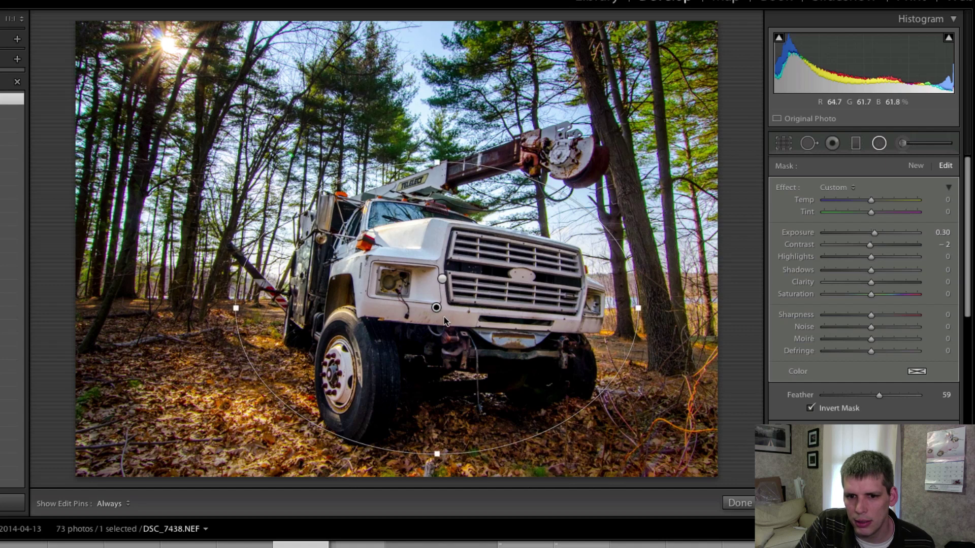
pyautogui.moveTo(454, 363); pyautogui.dragTo(451, 335)
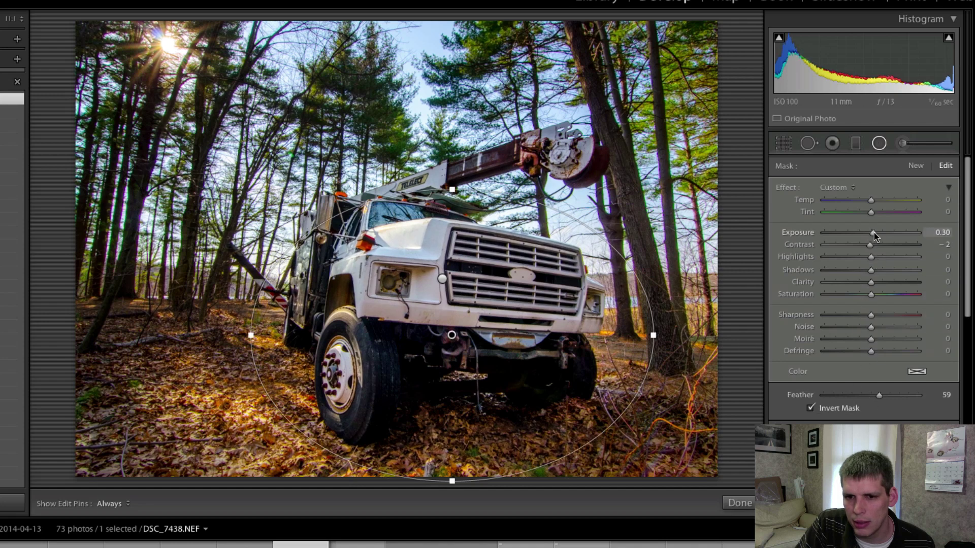
# Reshape the oval over the truck front; set Exposure 0.79, Highlights +67, Shadows +64.
pyautogui.moveTo(874, 233); pyautogui.dragTo(883, 234)
pyautogui.moveTo(452, 336)
pyautogui.mouseDown()
pyautogui.moveTo(420, 365)
pyautogui.moveTo(446, 342)
pyautogui.moveTo(453, 352)
pyautogui.mouseUp()
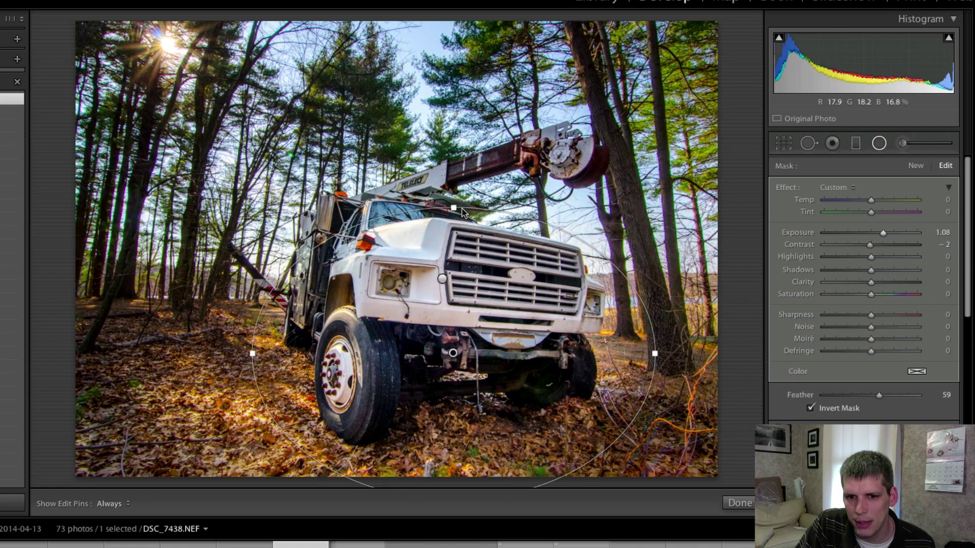
pyautogui.moveTo(454, 275); pyautogui.dragTo(462, 243)
pyautogui.moveTo(453, 353); pyautogui.dragTo(478, 352)
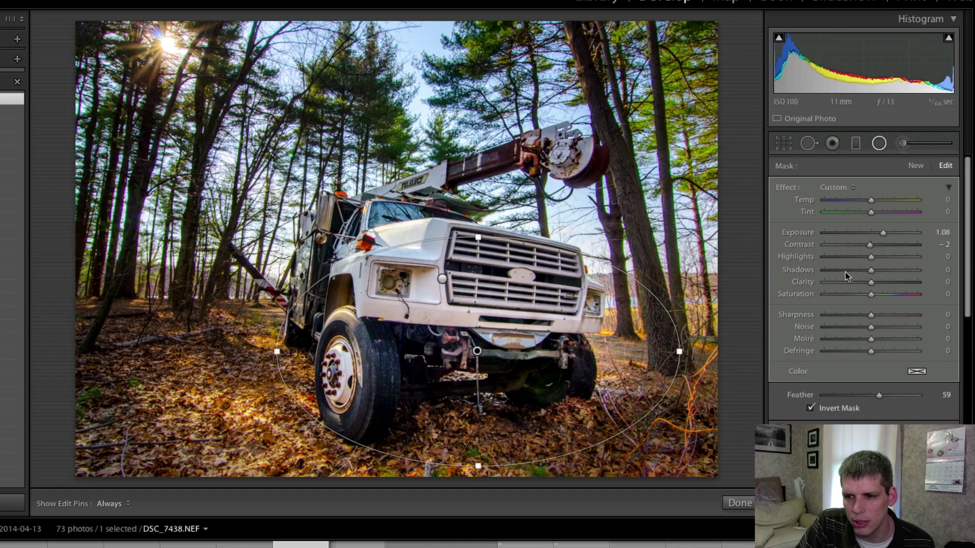
pyautogui.moveTo(884, 234); pyautogui.dragTo(887, 235)
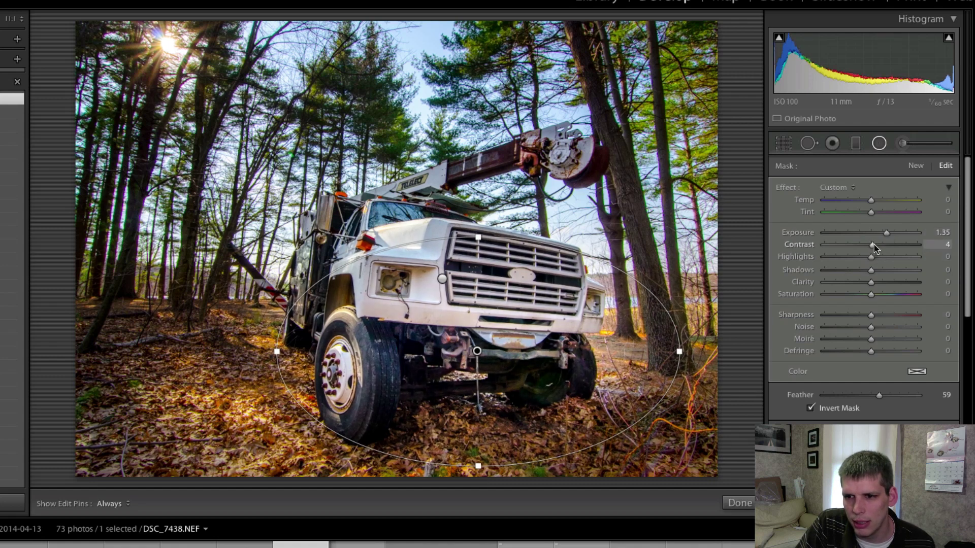
pyautogui.doubleClick(873, 245)
pyautogui.moveTo(871, 257); pyautogui.dragTo(899, 272)
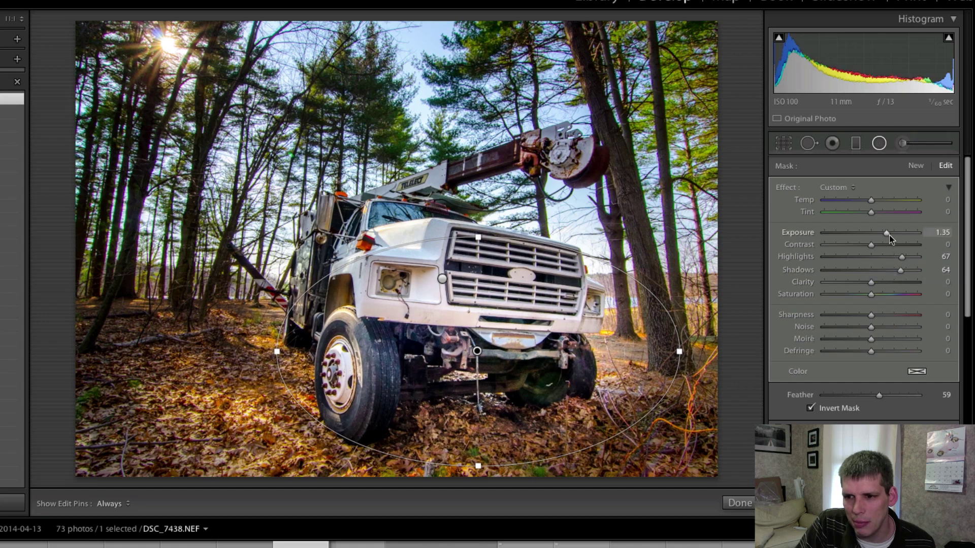
pyautogui.moveTo(888, 235); pyautogui.dragTo(883, 234)
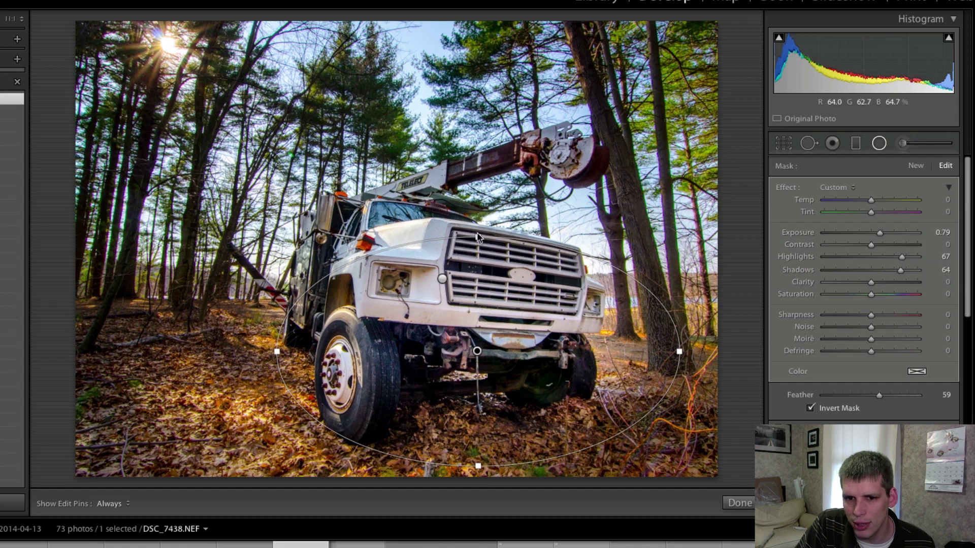
pyautogui.moveTo(478, 237); pyautogui.dragTo(474, 191)
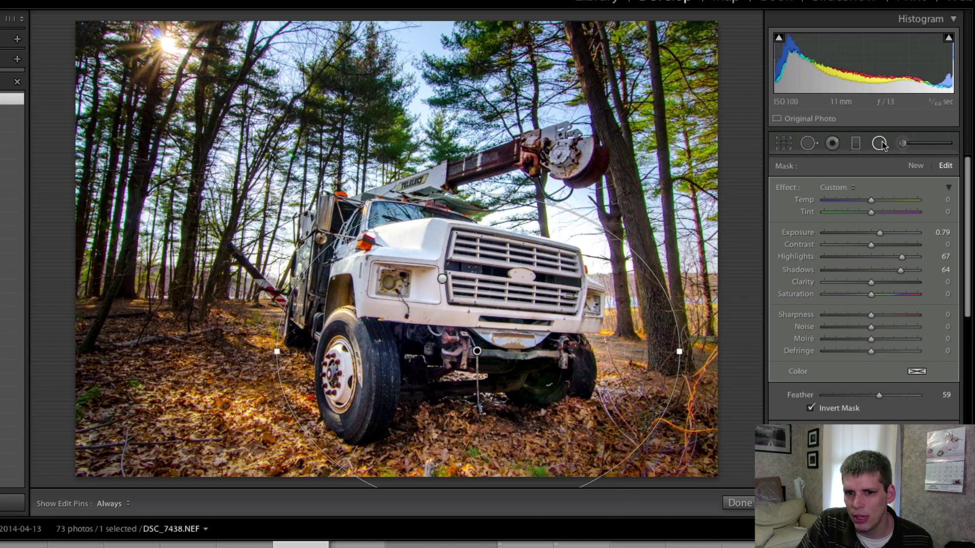
# Close the Radial Filter, compare Before/After, then start the Adjustment Brush with pins hidden.
pyautogui.hotkey('shift', 'm')
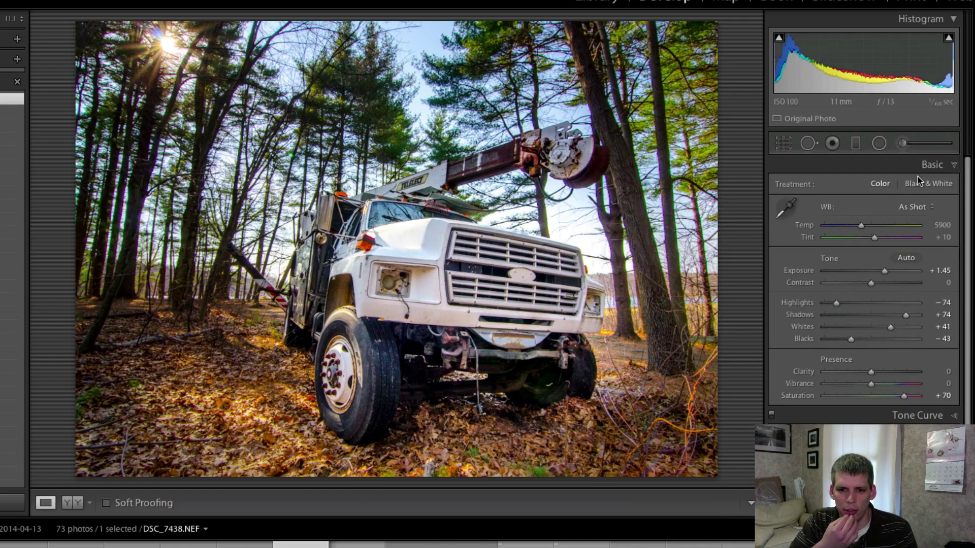
pyautogui.press('\\')
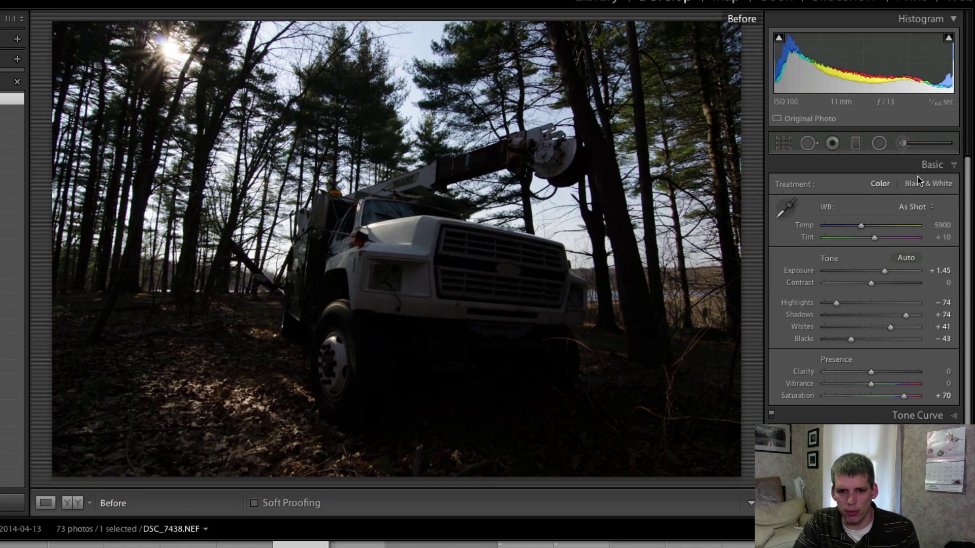
pyautogui.press('\\')
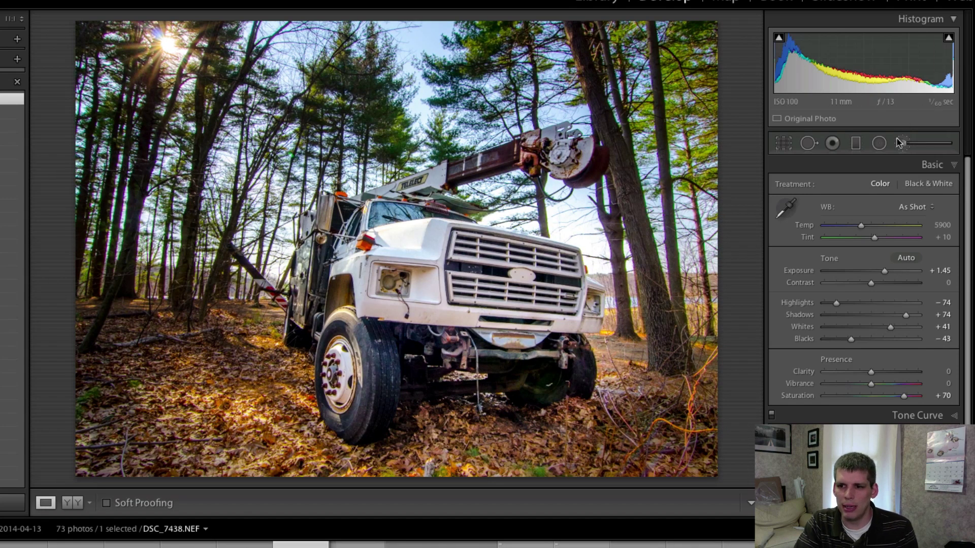
pyautogui.press('k')
pyautogui.press('h')
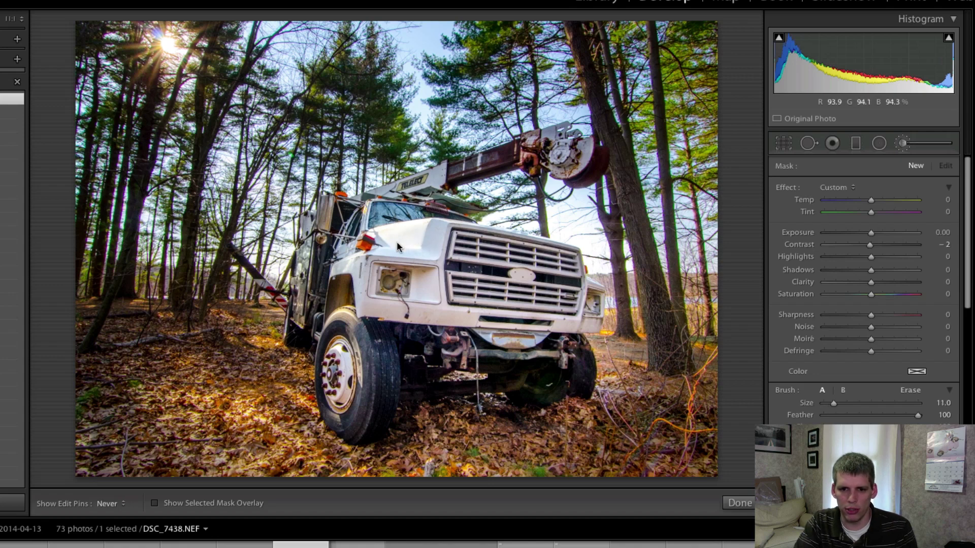
# Set Highlights of the truck-front brush mask to -78 and close the Adjustment Brush.
pyautogui.press('h')
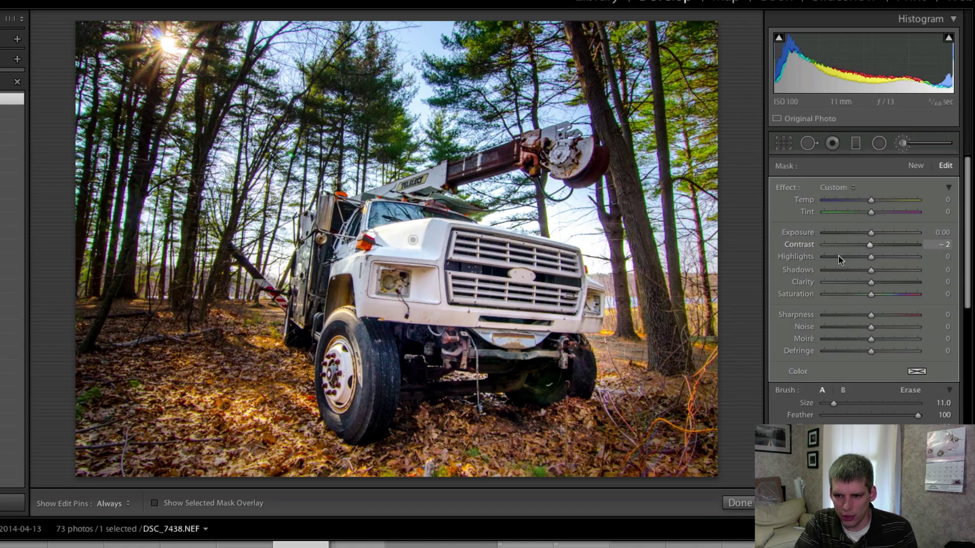
pyautogui.moveTo(871, 256); pyautogui.dragTo(837, 263)
pyautogui.press('h')
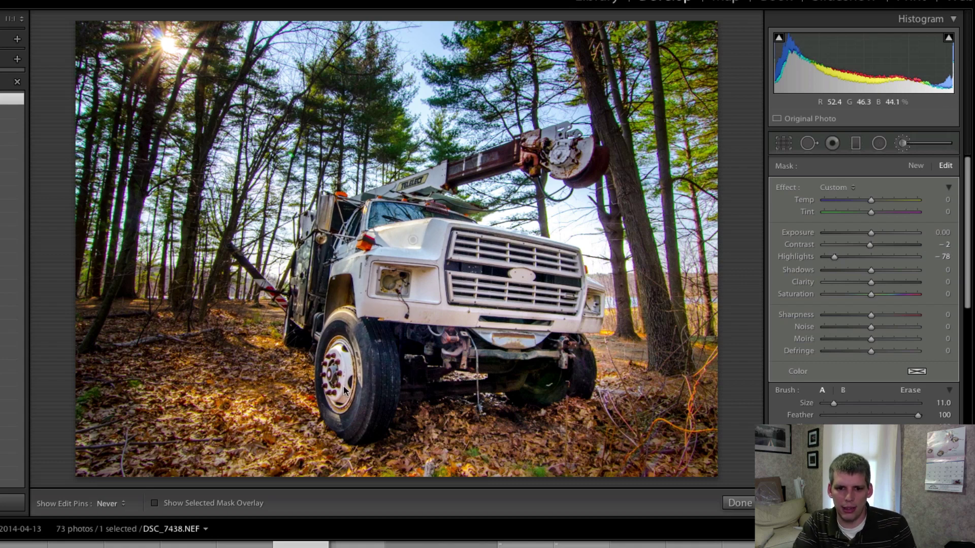
pyautogui.press('h')
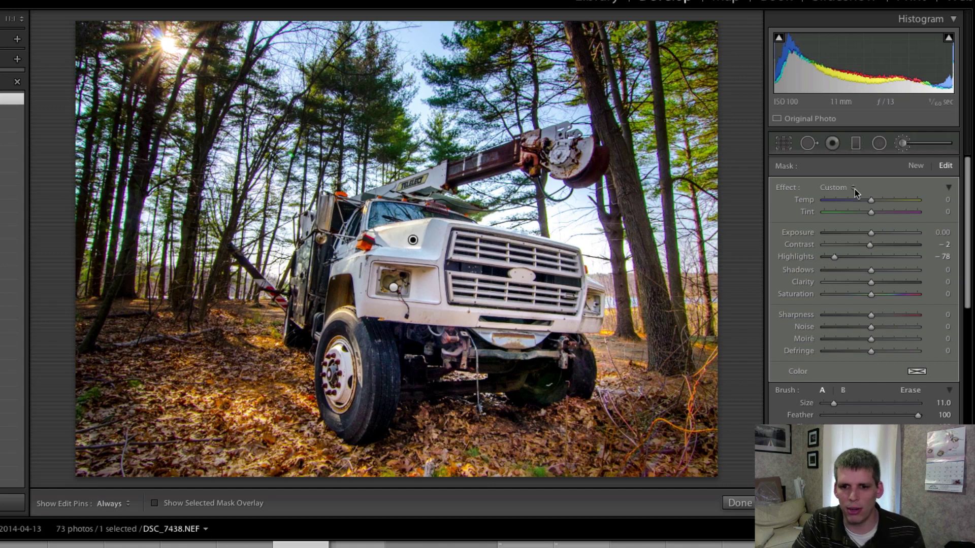
pyautogui.click(902, 143)
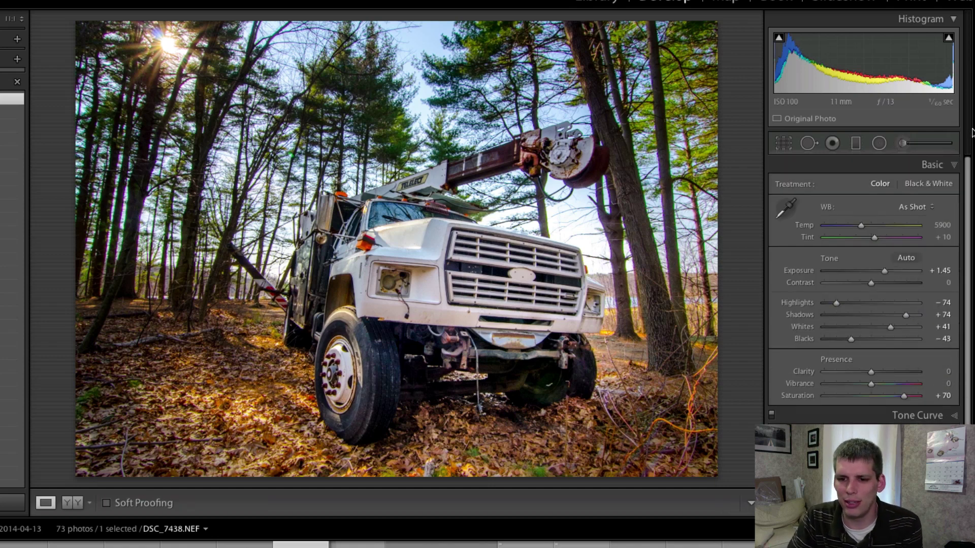
# Zoom to 1:1 on the truck's front tire and show the existing Spot Removal heal spots.
pyautogui.click(573, 348)
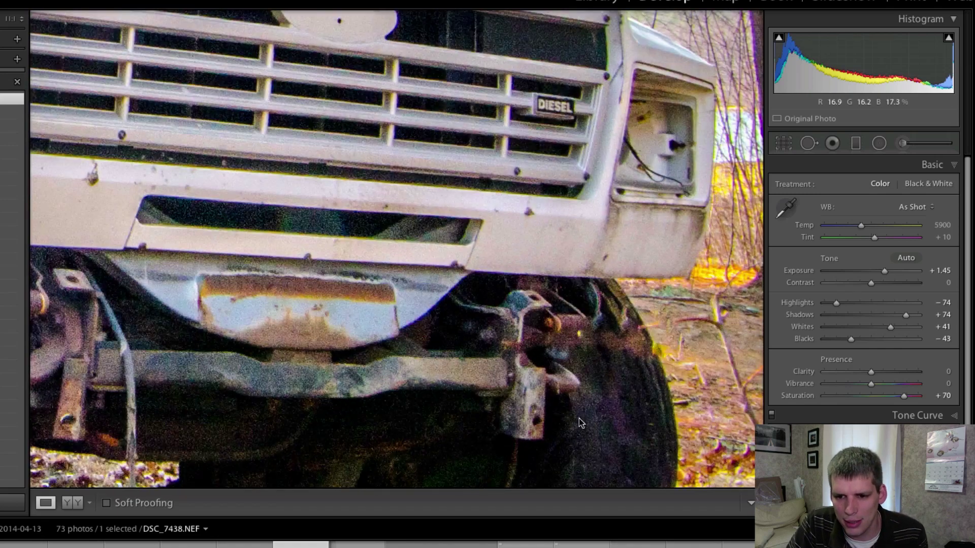
pyautogui.moveTo(580, 416); pyautogui.dragTo(531, 259)
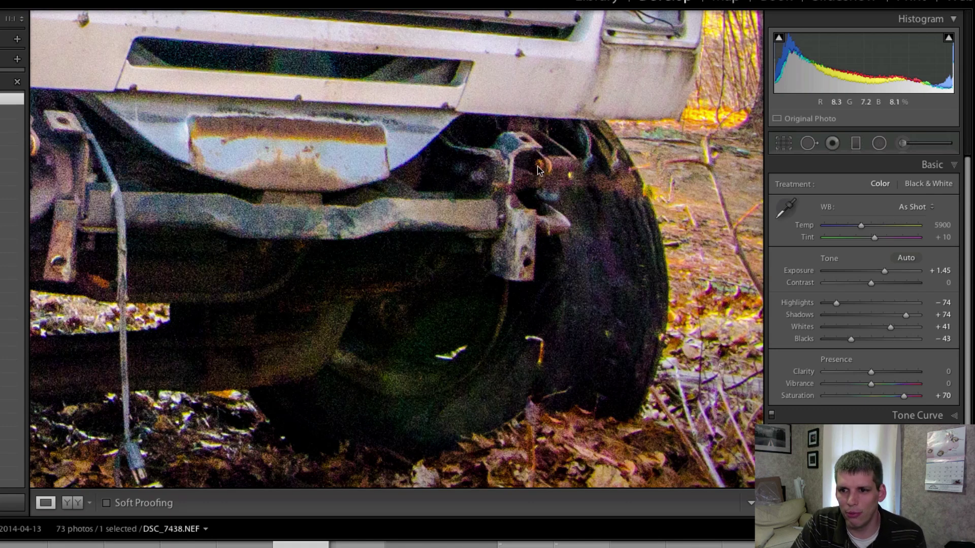
pyautogui.click(903, 144)
pyautogui.click(879, 143)
pyautogui.click(809, 144)
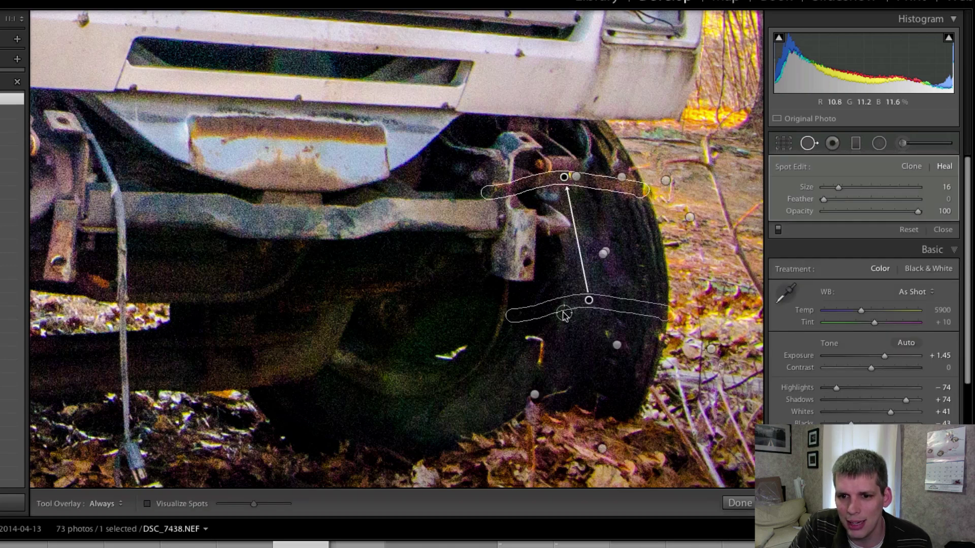
# Heal out the branches crossing the top and edge of the front tire.
pyautogui.moveTo(563, 302)
pyautogui.mouseDown()
pyautogui.moveTo(543, 281)
pyautogui.moveTo(523, 297)
pyautogui.mouseUp()
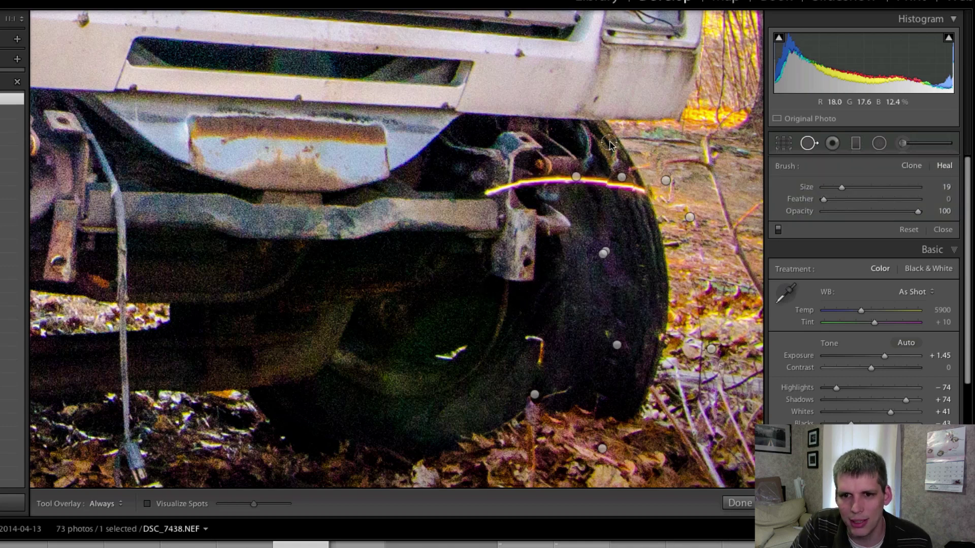
pyautogui.moveTo(488, 195)
pyautogui.mouseDown()
pyautogui.moveTo(528, 182)
pyautogui.moveTo(572, 184)
pyautogui.mouseUp()
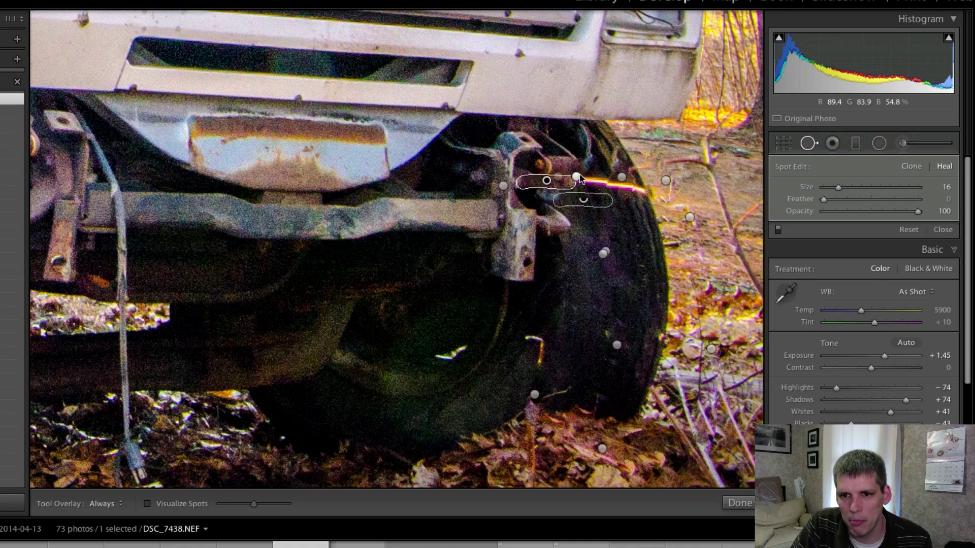
pyautogui.moveTo(583, 181)
pyautogui.mouseDown()
pyautogui.moveTo(602, 183)
pyautogui.moveTo(655, 333)
pyautogui.mouseUp()
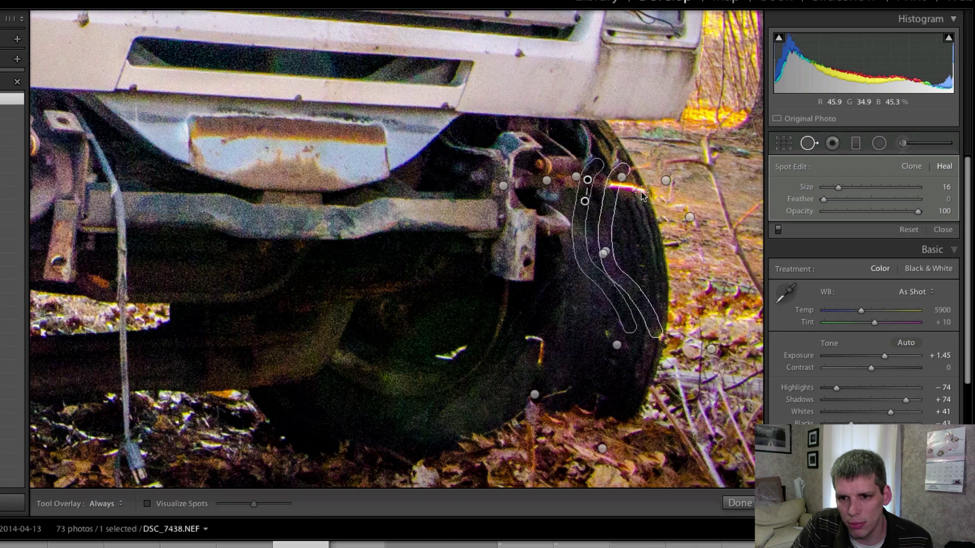
pyautogui.moveTo(645, 192); pyautogui.dragTo(624, 192)
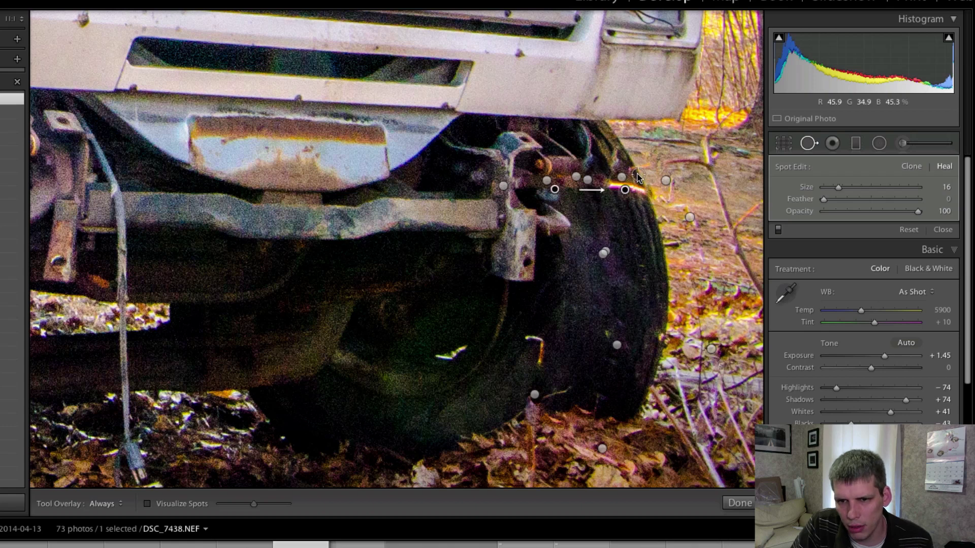
pyautogui.hotkey('ctrl', 'z')
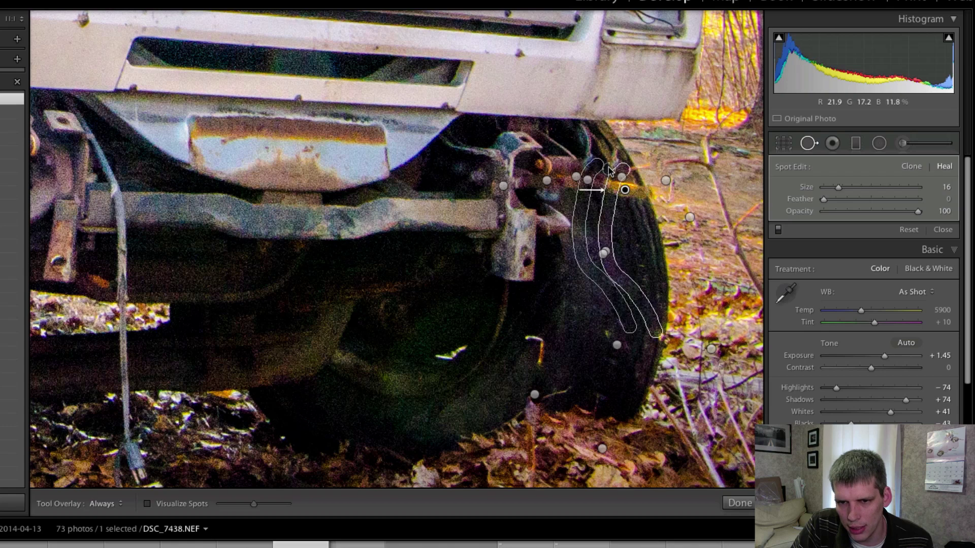
# Resample the last tire-edge spot from dark tire, switch it to Clone, and zoom out.
pyautogui.click(567, 193)
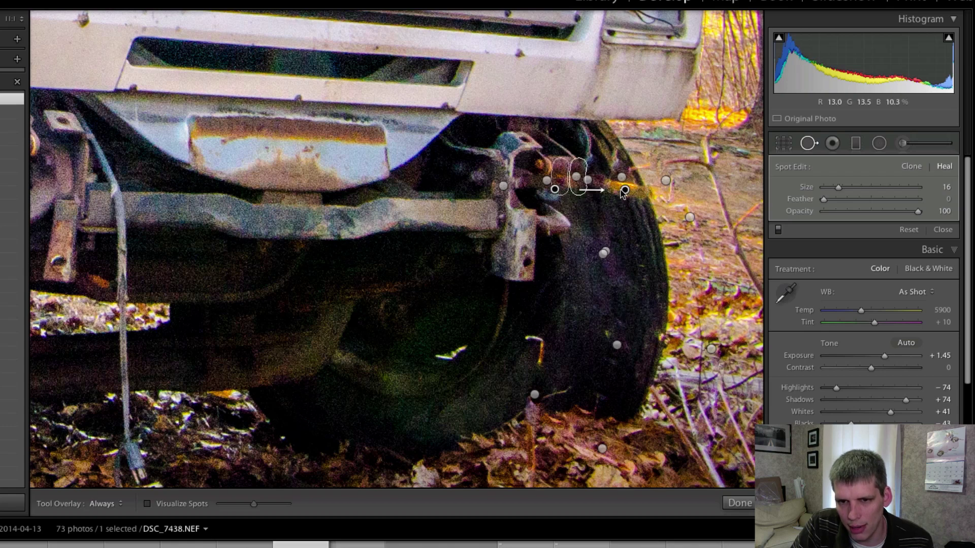
pyautogui.moveTo(562, 198)
pyautogui.mouseDown()
pyautogui.moveTo(604, 205)
pyautogui.moveTo(632, 231)
pyautogui.moveTo(621, 234)
pyautogui.mouseUp()
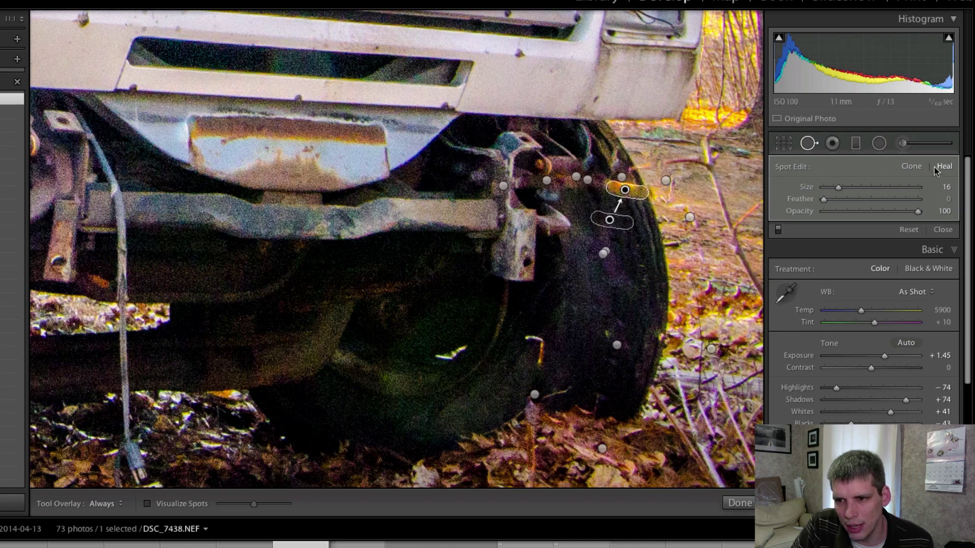
pyautogui.click(911, 167)
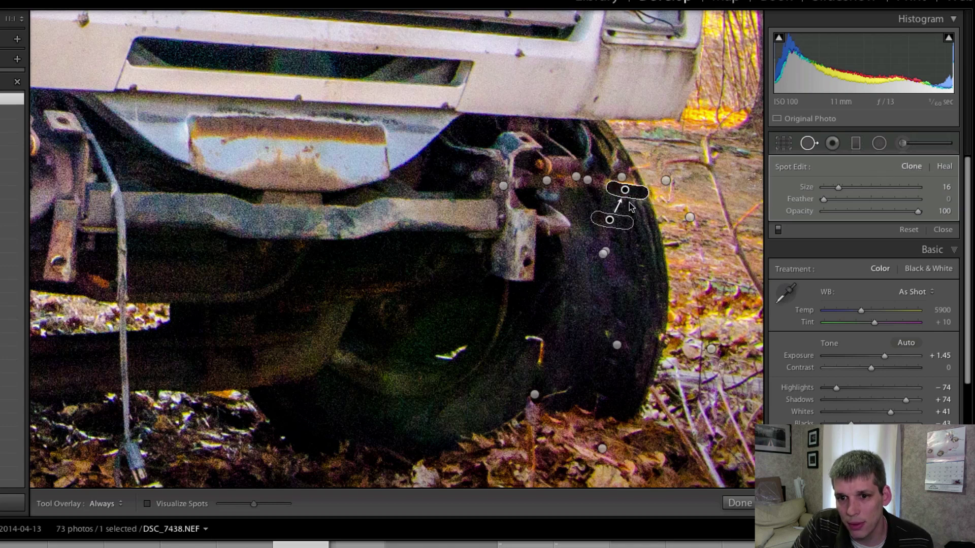
pyautogui.click(788, 144)
pyautogui.click(806, 147)
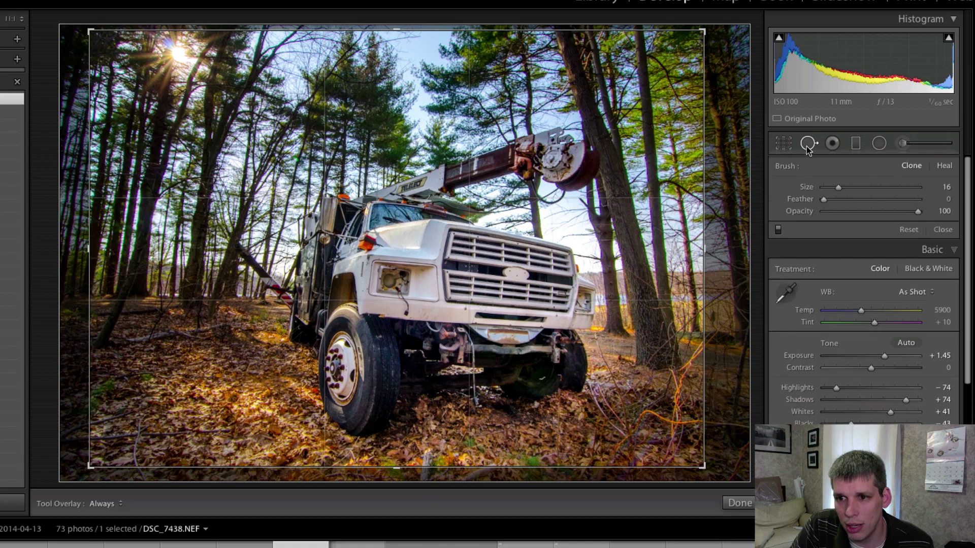
pyautogui.press('q')
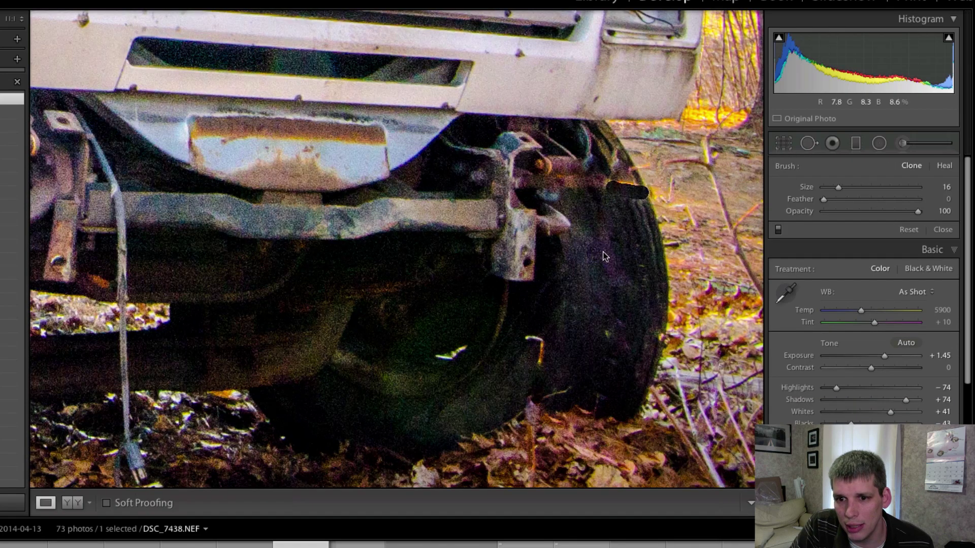
pyautogui.click(604, 252)
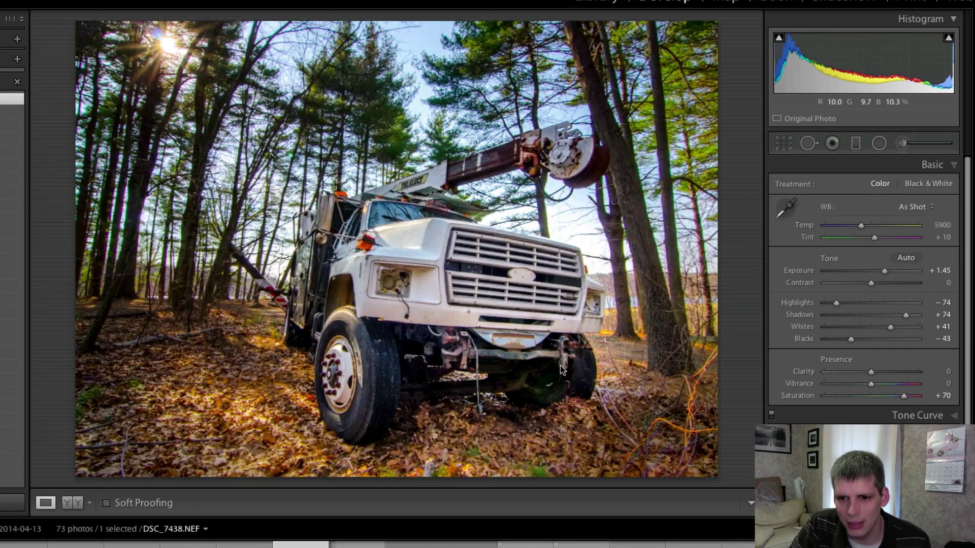